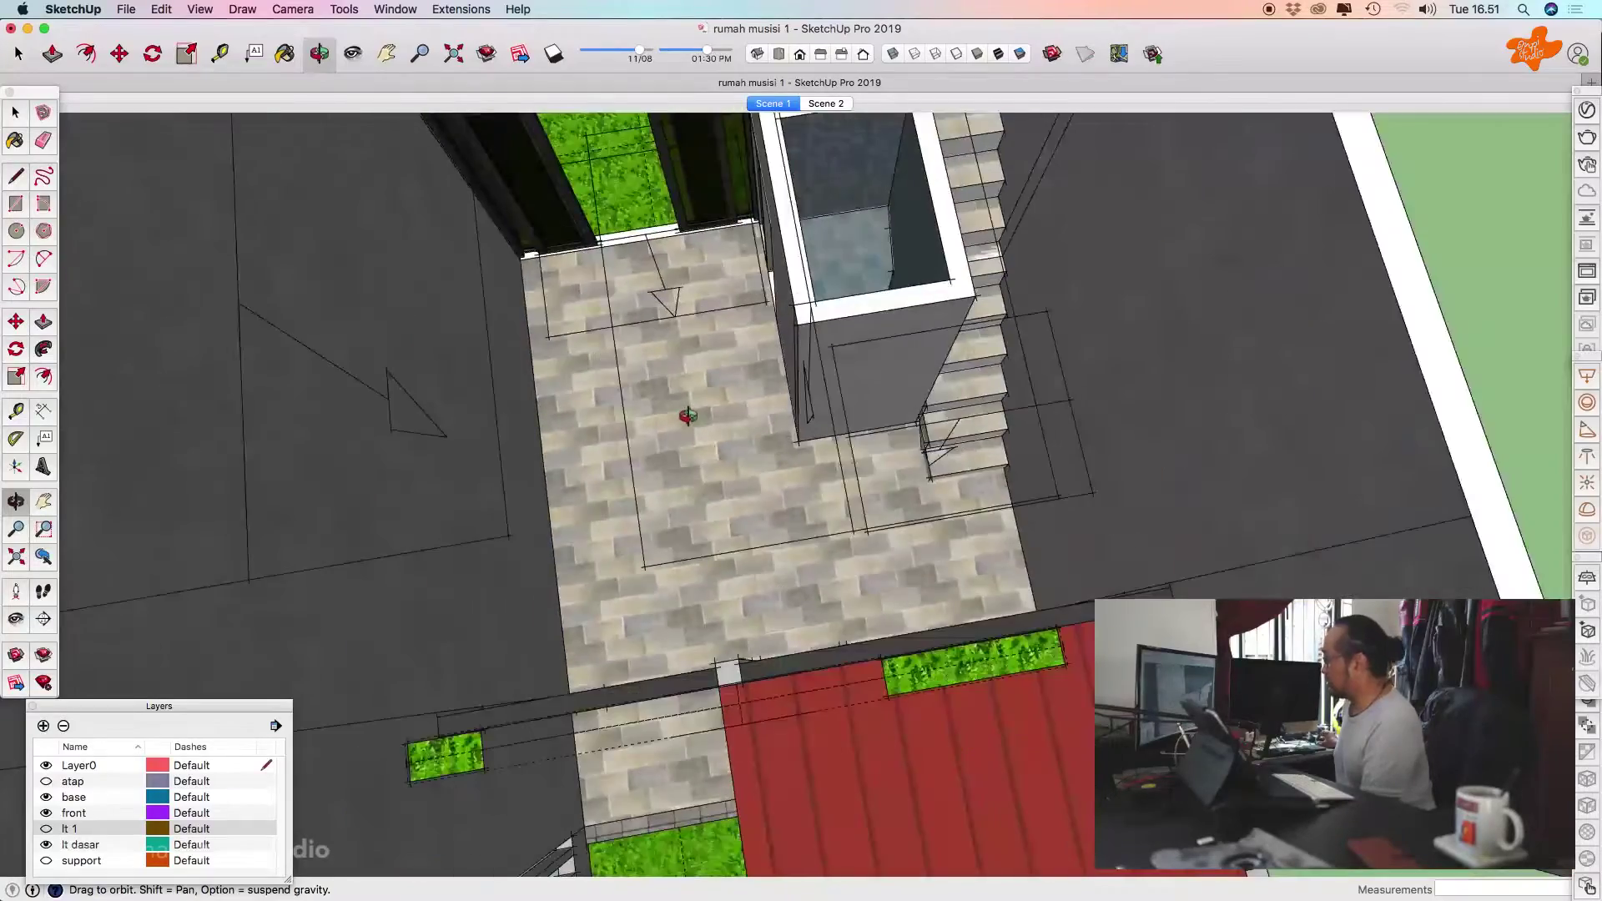
Examine the ground floor from above, covering the paved main room, the staircase and the tiled bathroom.
middle_drag(730, 373, 699, 503)
scroll(781, 538, down, 5)
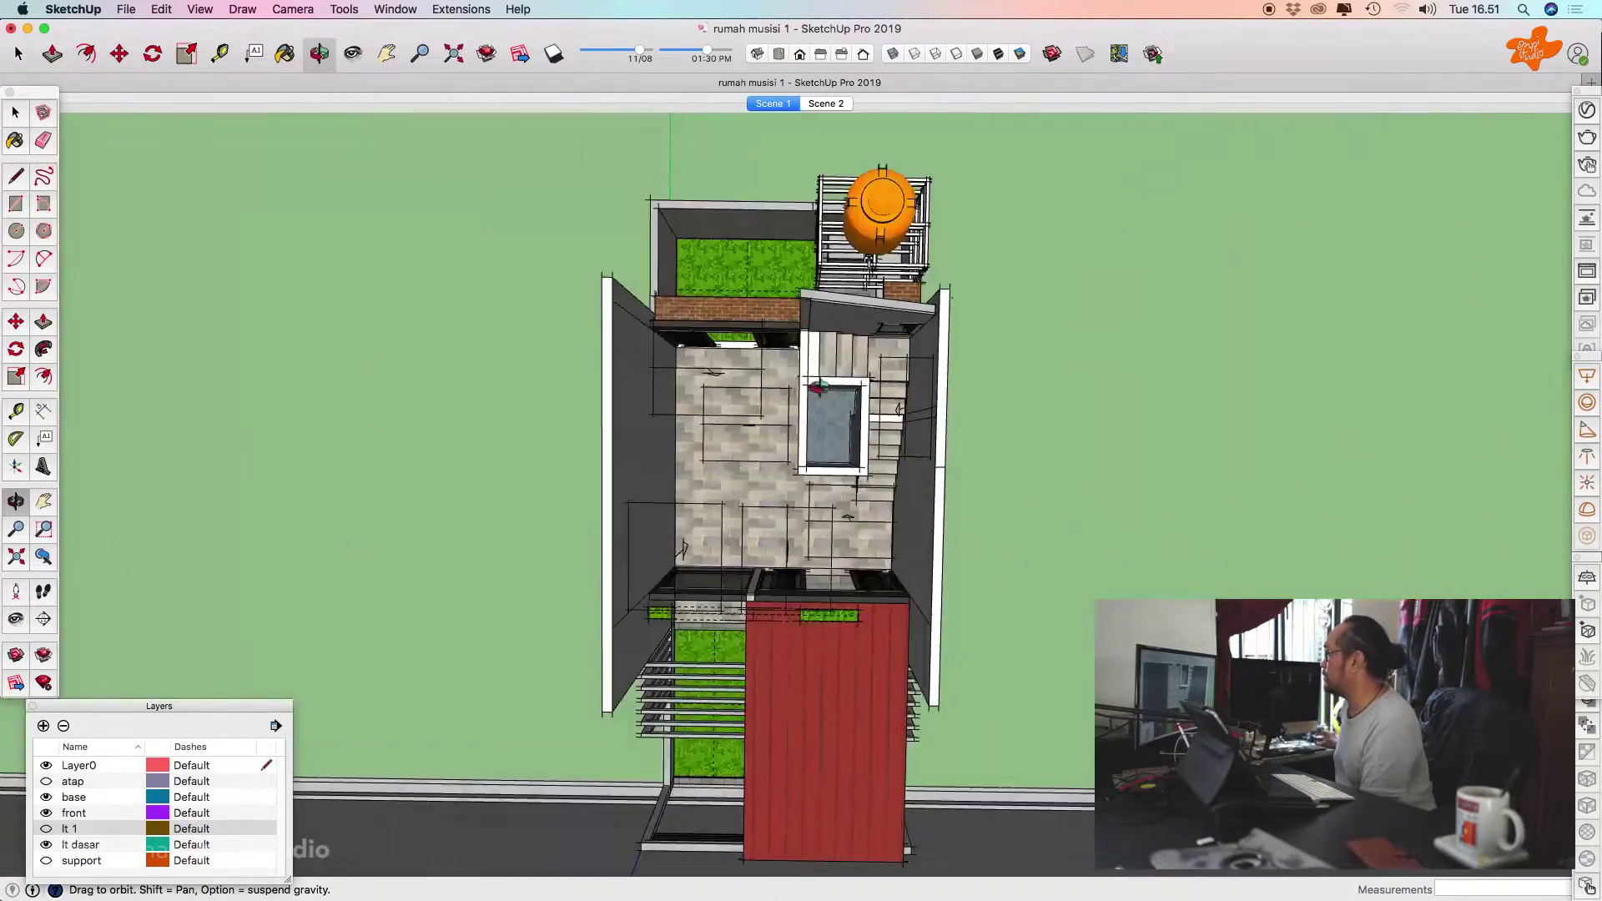
scroll(826, 417, up, 6)
scroll(876, 375, down, 4)
middle_drag(808, 459, 623, 468)
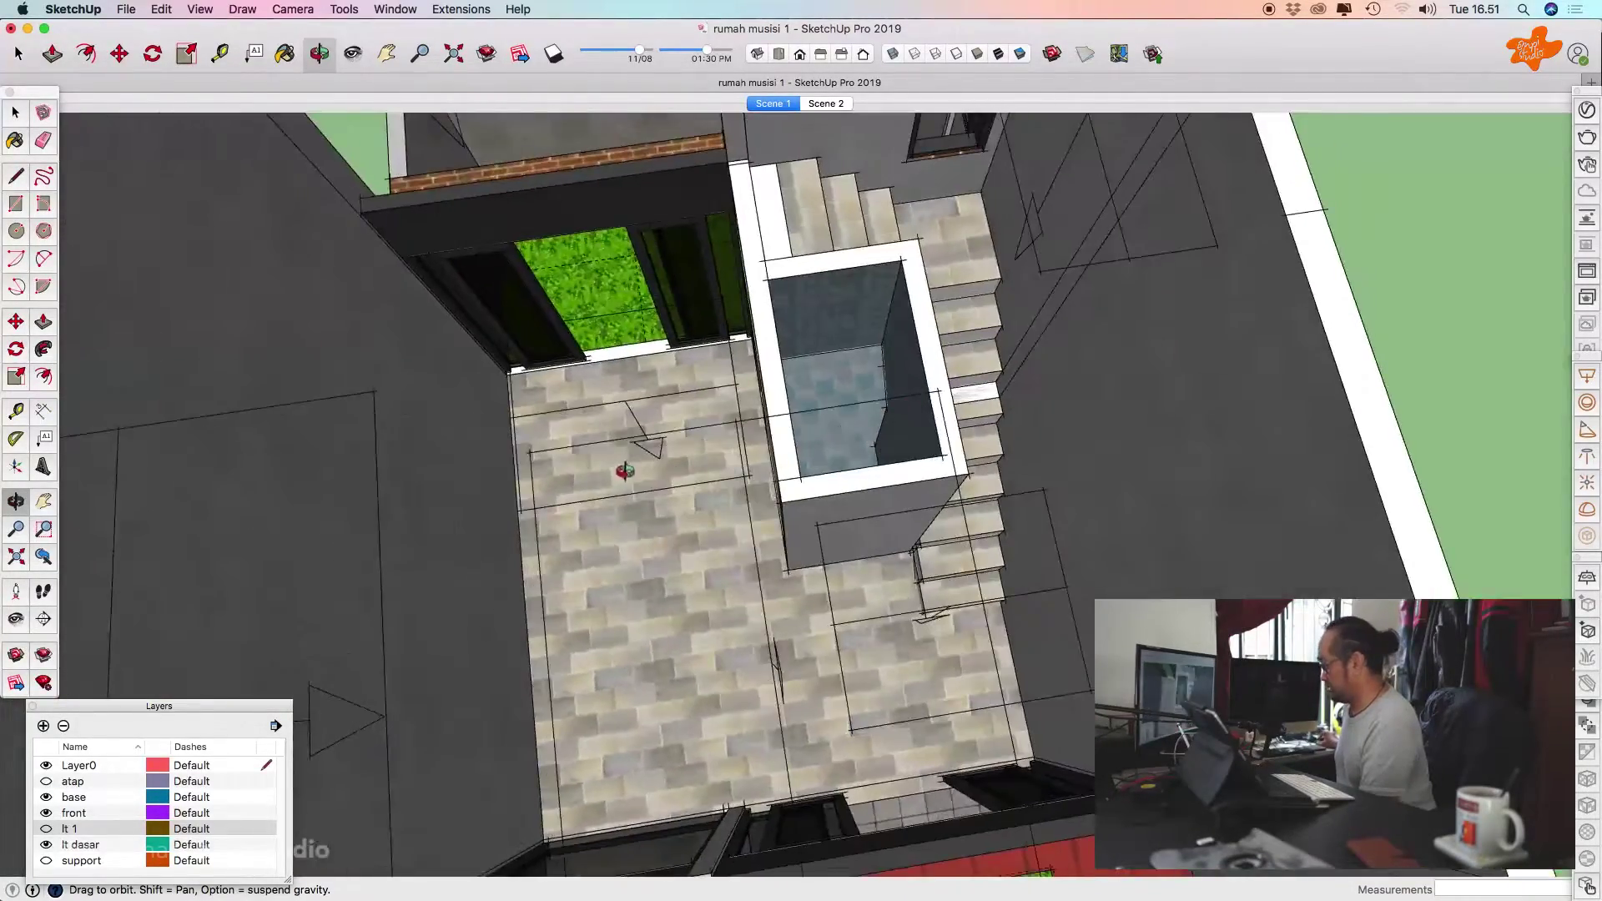
scroll(690, 515, down, 6)
scroll(684, 522, up, 6)
middle_drag(683, 522, 815, 518)
scroll(815, 519, down, 4)
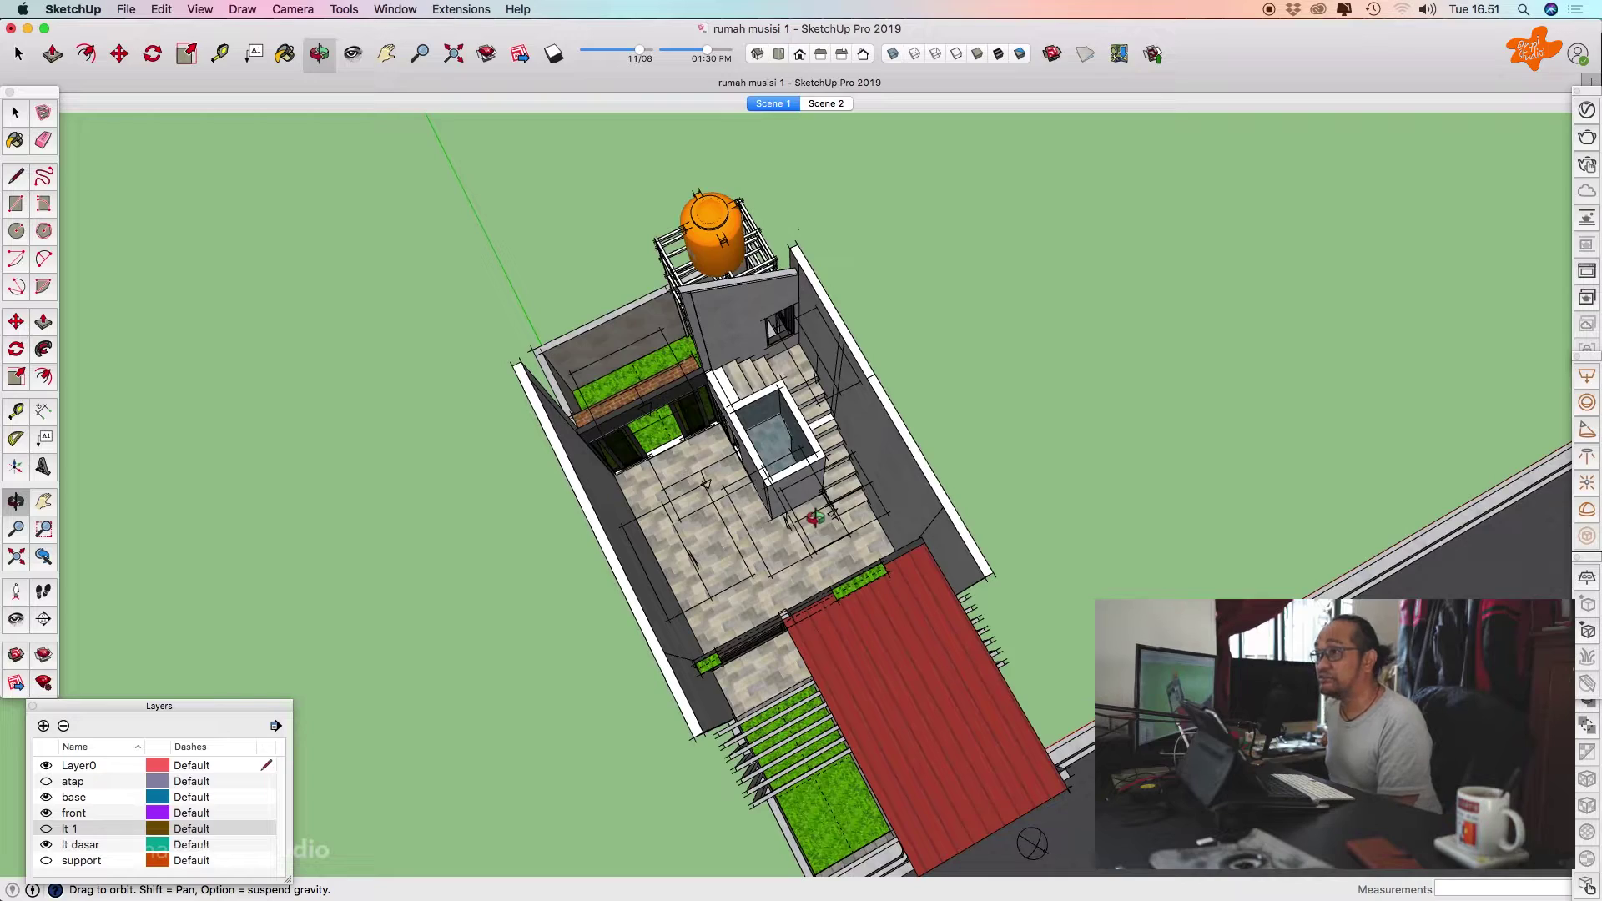
scroll(807, 518, down, 3)
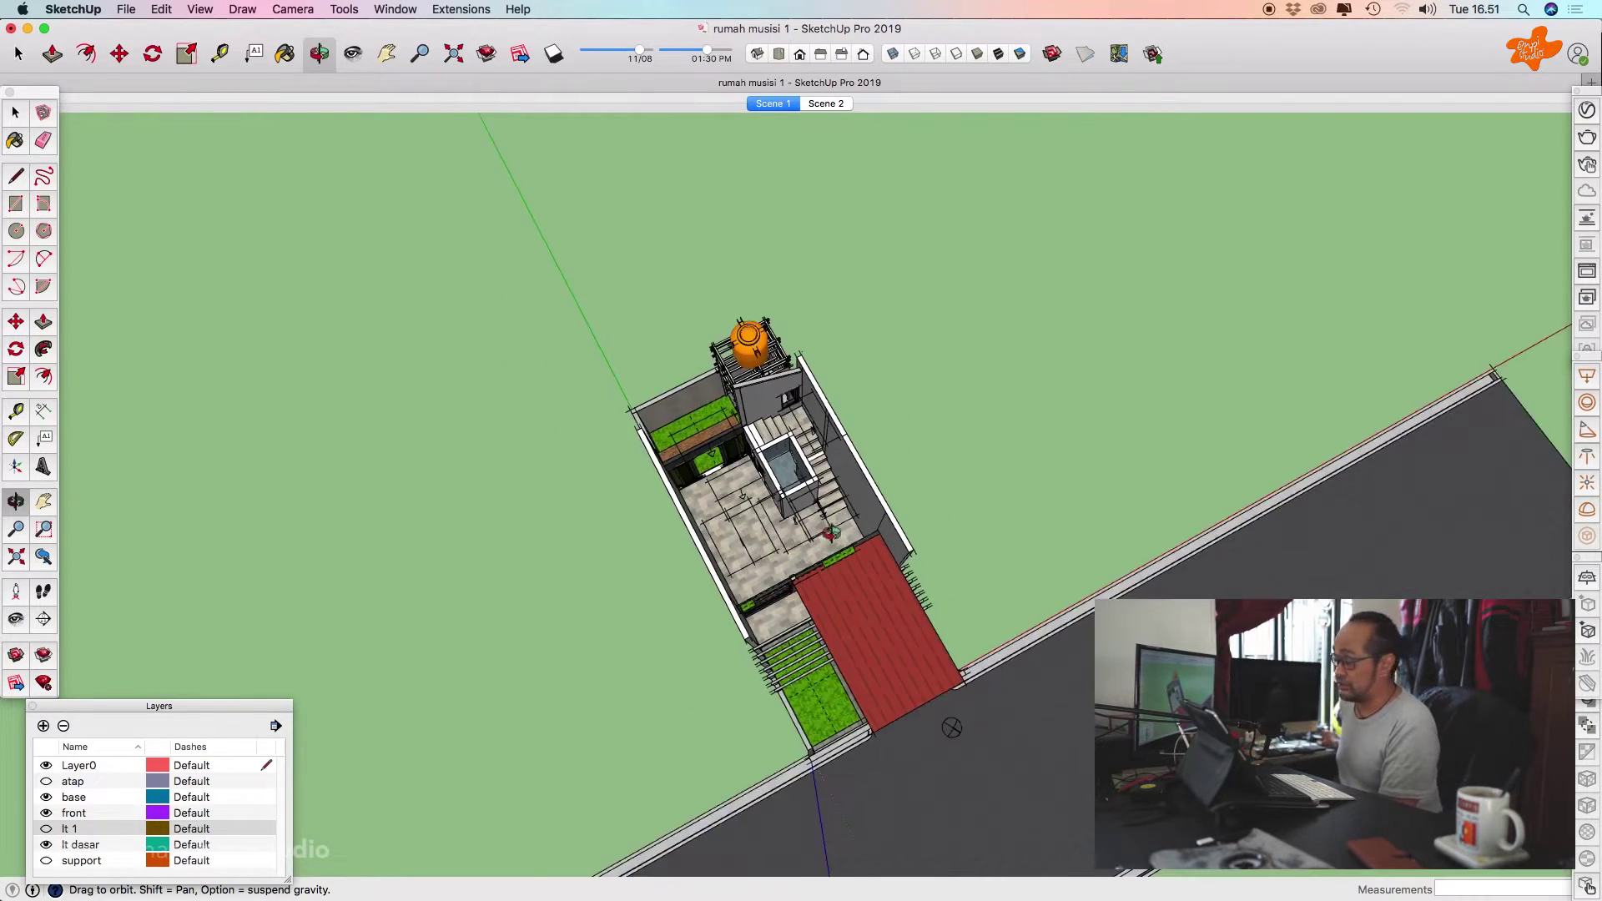
scroll(763, 494, up, 5)
middle_drag(747, 498, 615, 422)
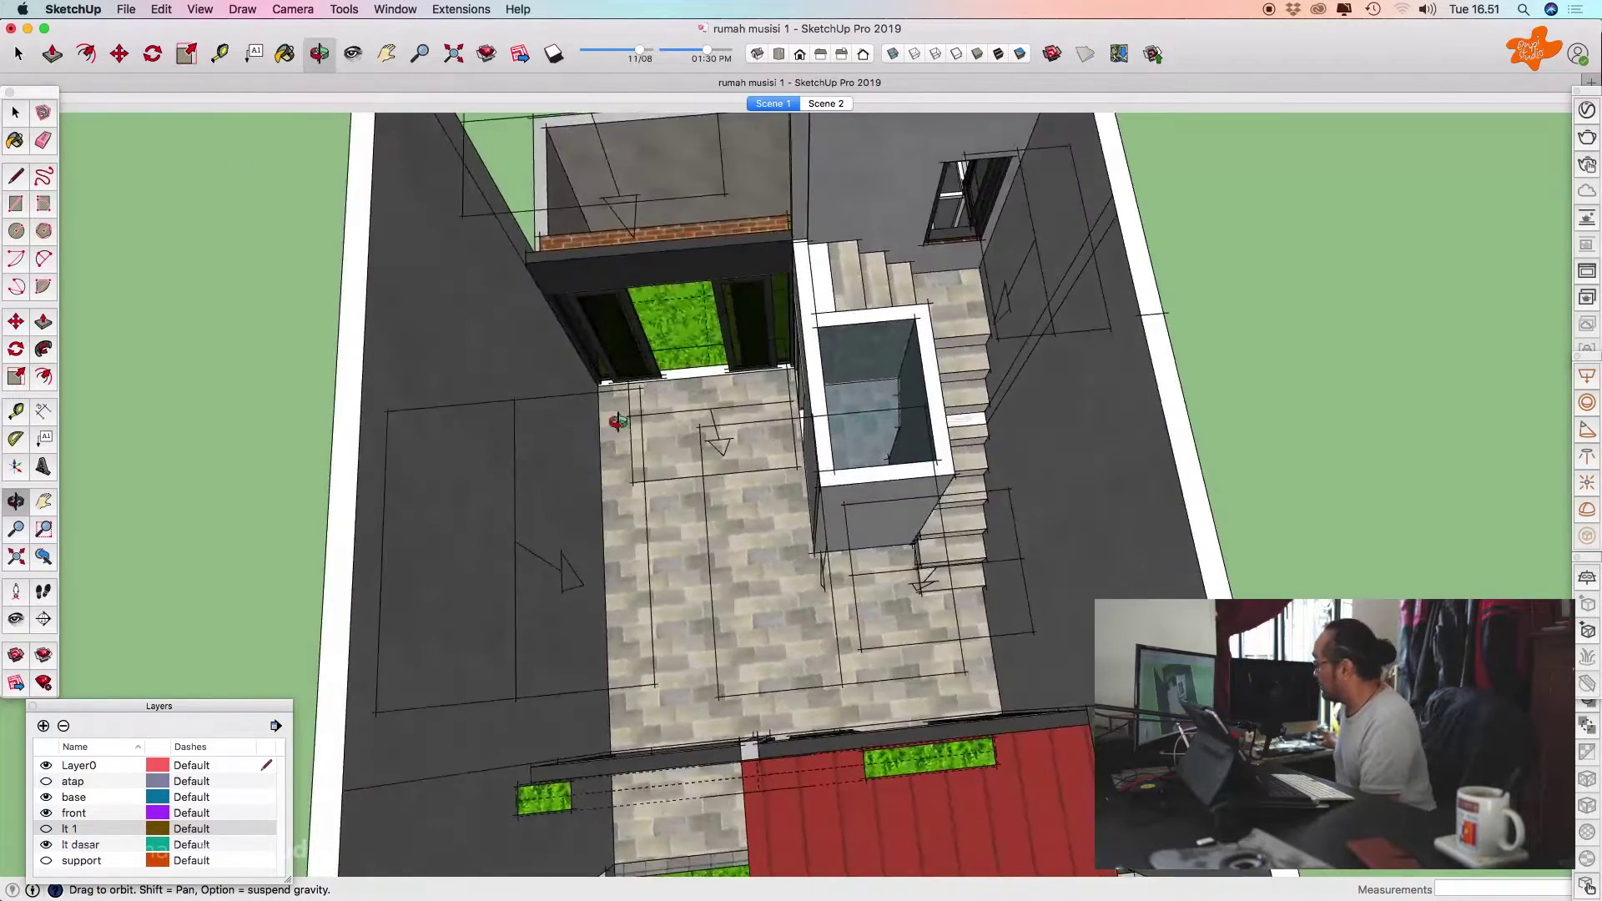
Inspect the ground floor from the rear and staircase sides, including the front doors, the bathroom and the back garden opening.
scroll(728, 476, down, 5)
middle_drag(719, 443, 534, 492)
scroll(826, 402, up, 4)
middle_drag(833, 400, 626, 476)
scroll(851, 482, down, 3)
middle_drag(851, 482, 707, 545)
scroll(789, 507, up, 5)
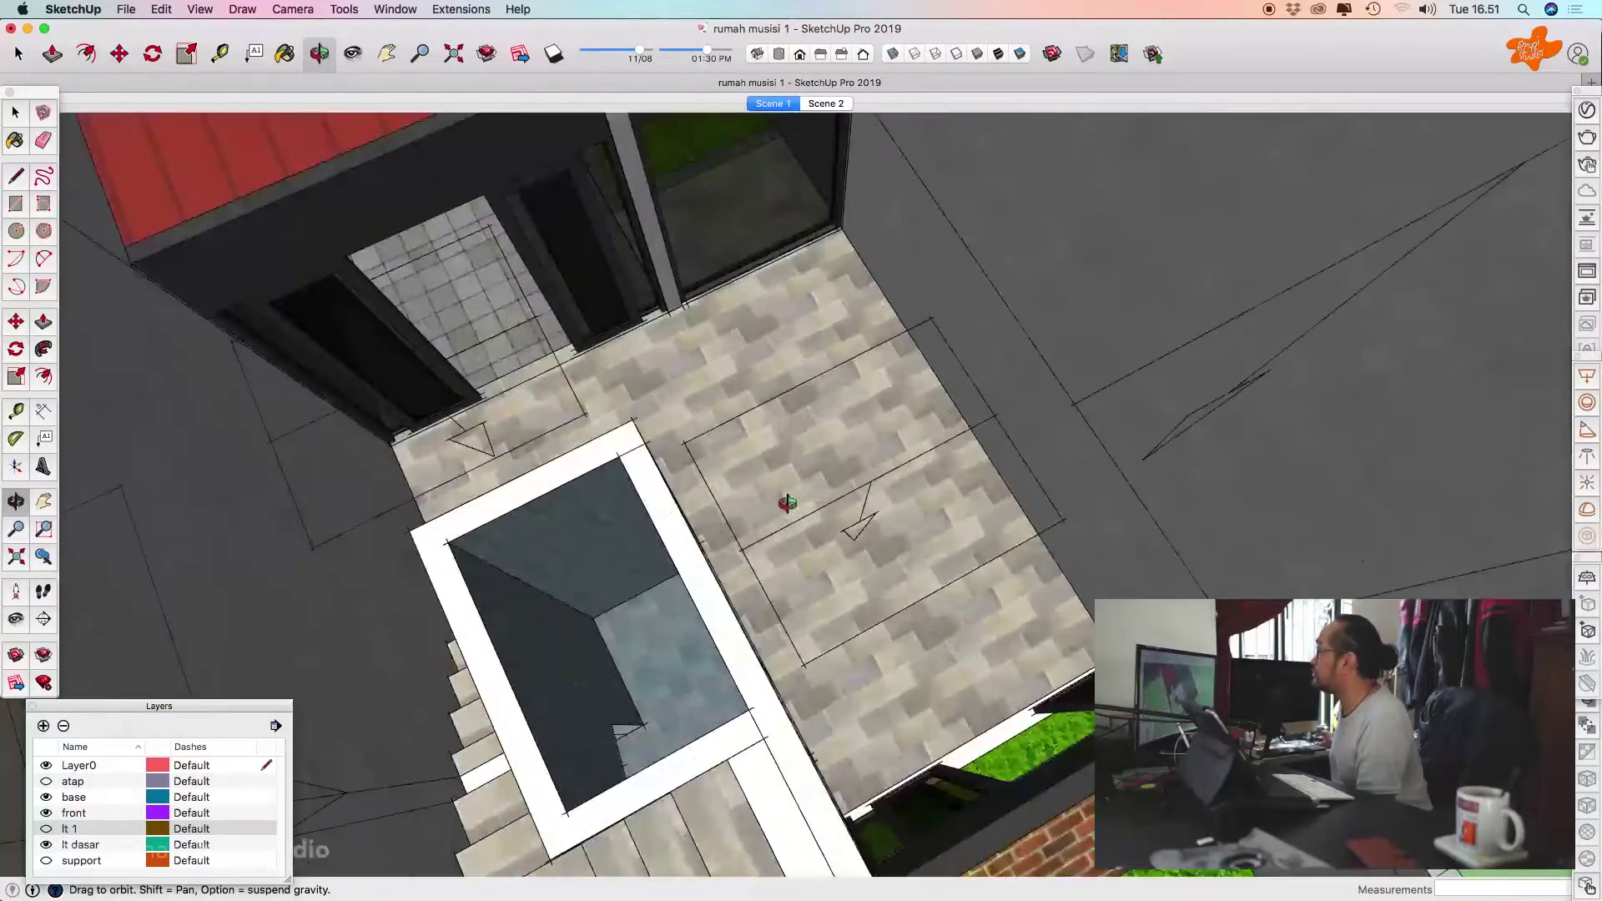
middle_drag(787, 504, 734, 429)
scroll(751, 424, down, 4)
scroll(739, 418, up, 2)
scroll(738, 418, up, 2)
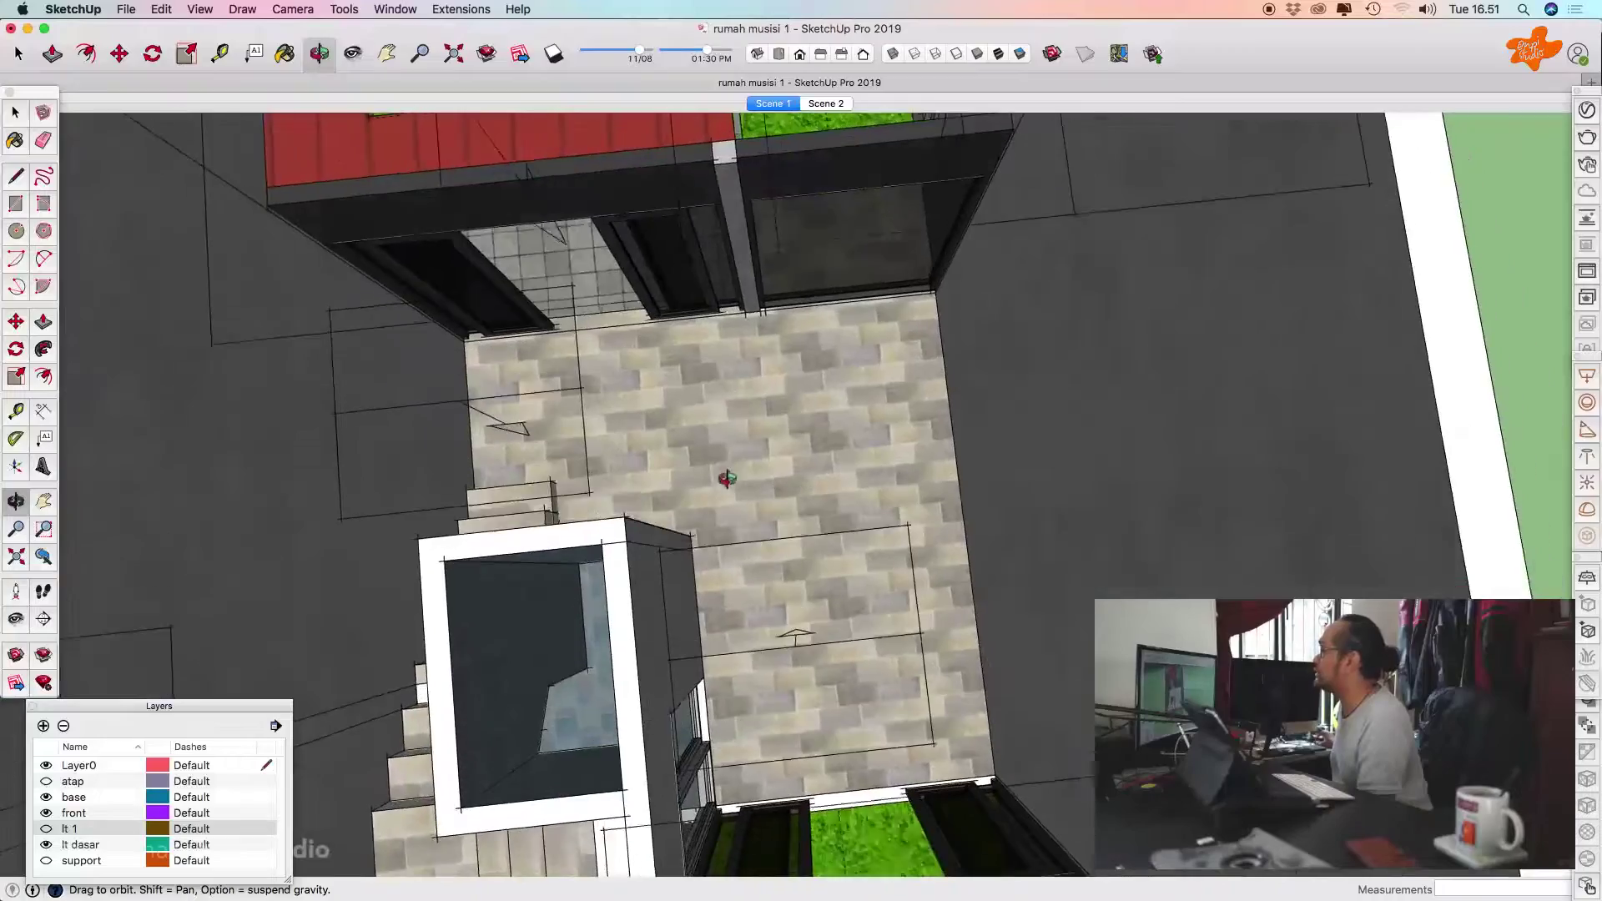
scroll(751, 454, down, 4)
scroll(626, 524, up, 4)
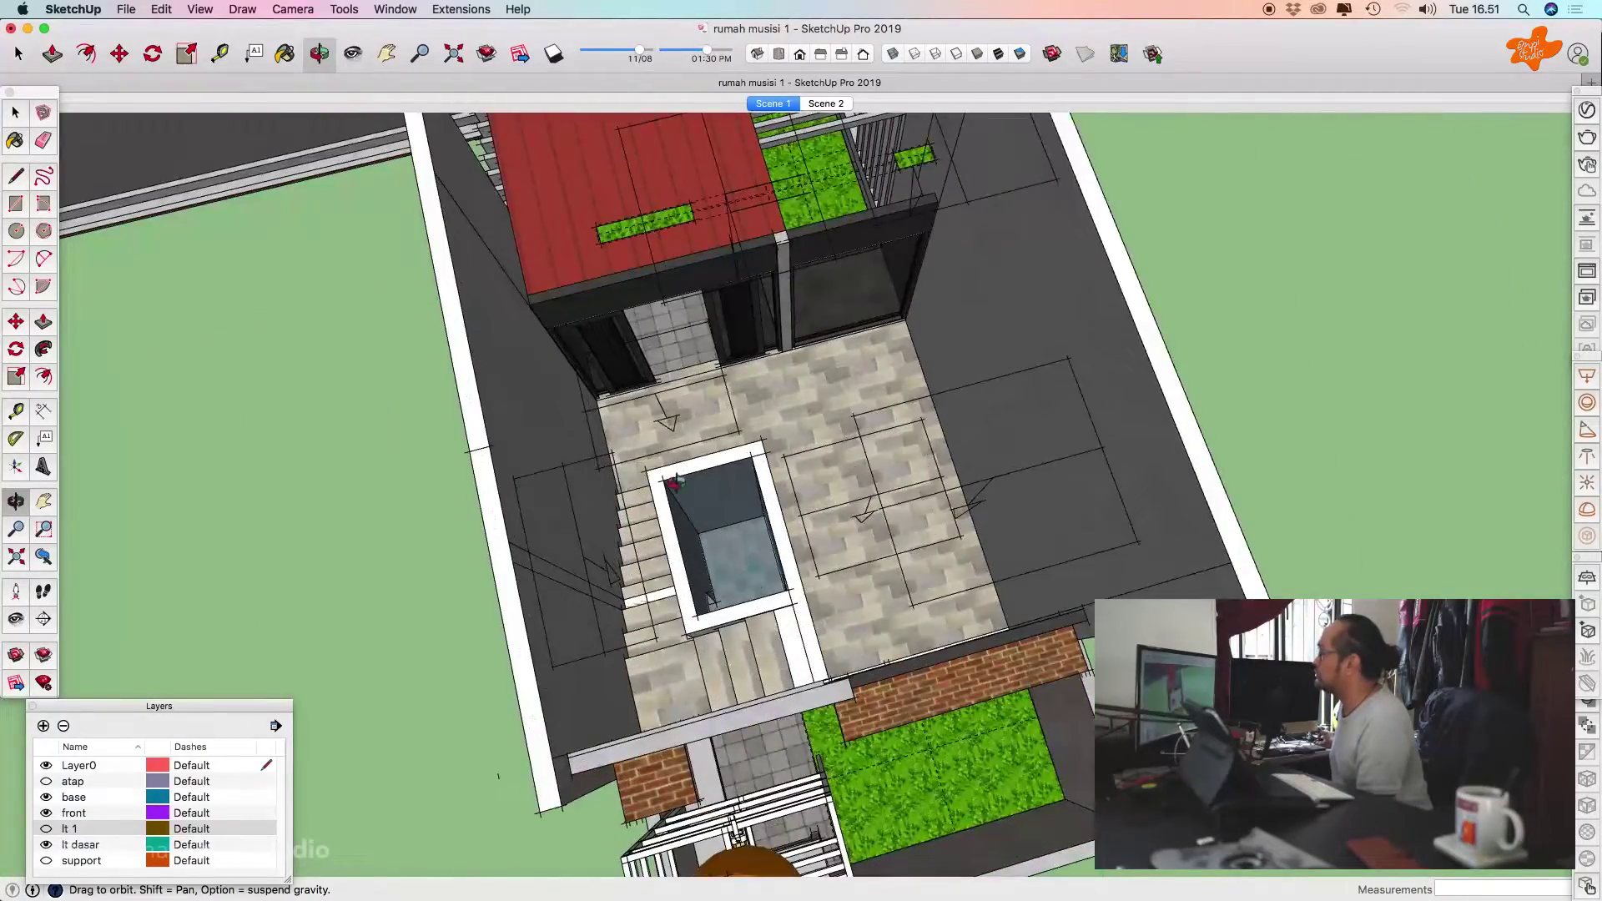
middle_drag(676, 482, 1049, 547)
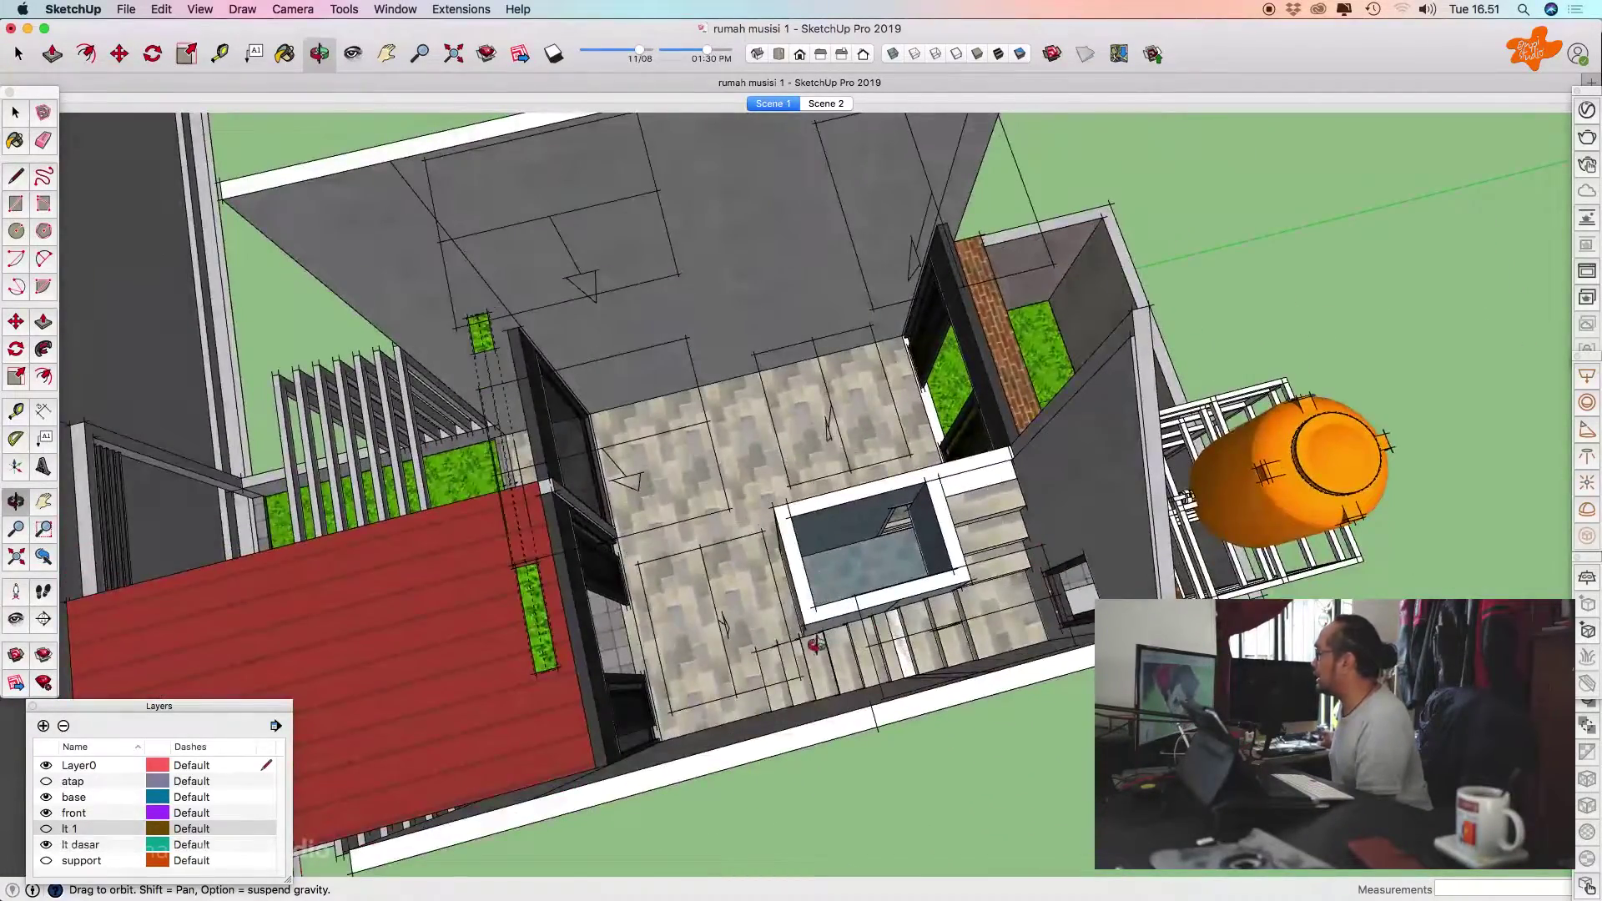
middle_drag(794, 650, 1026, 507)
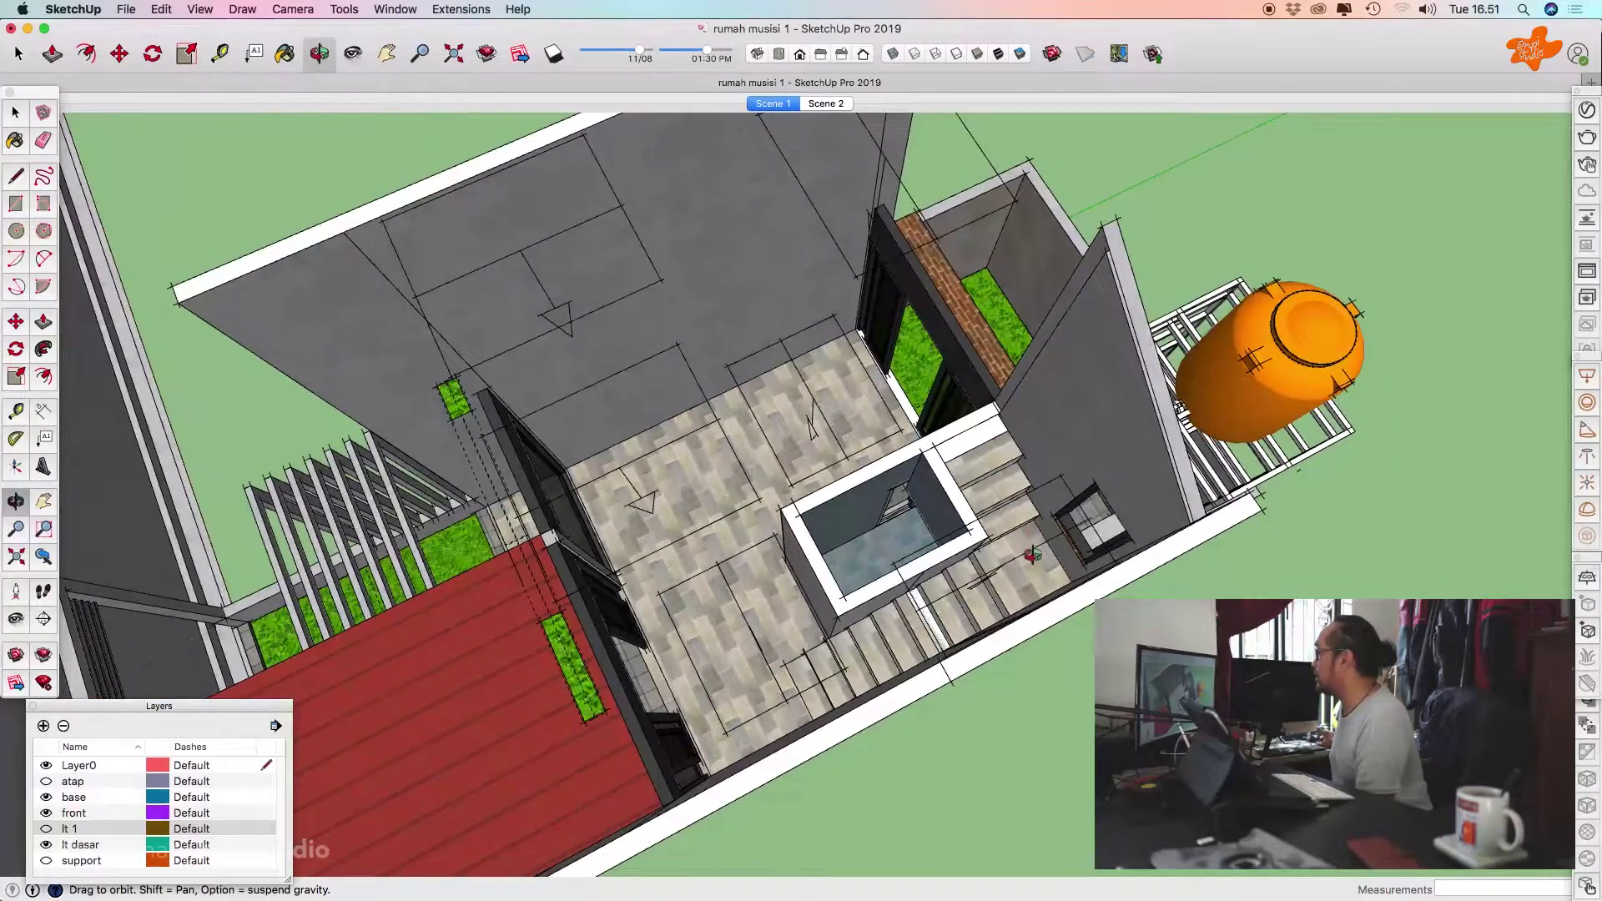
scroll(990, 407, down, 4)
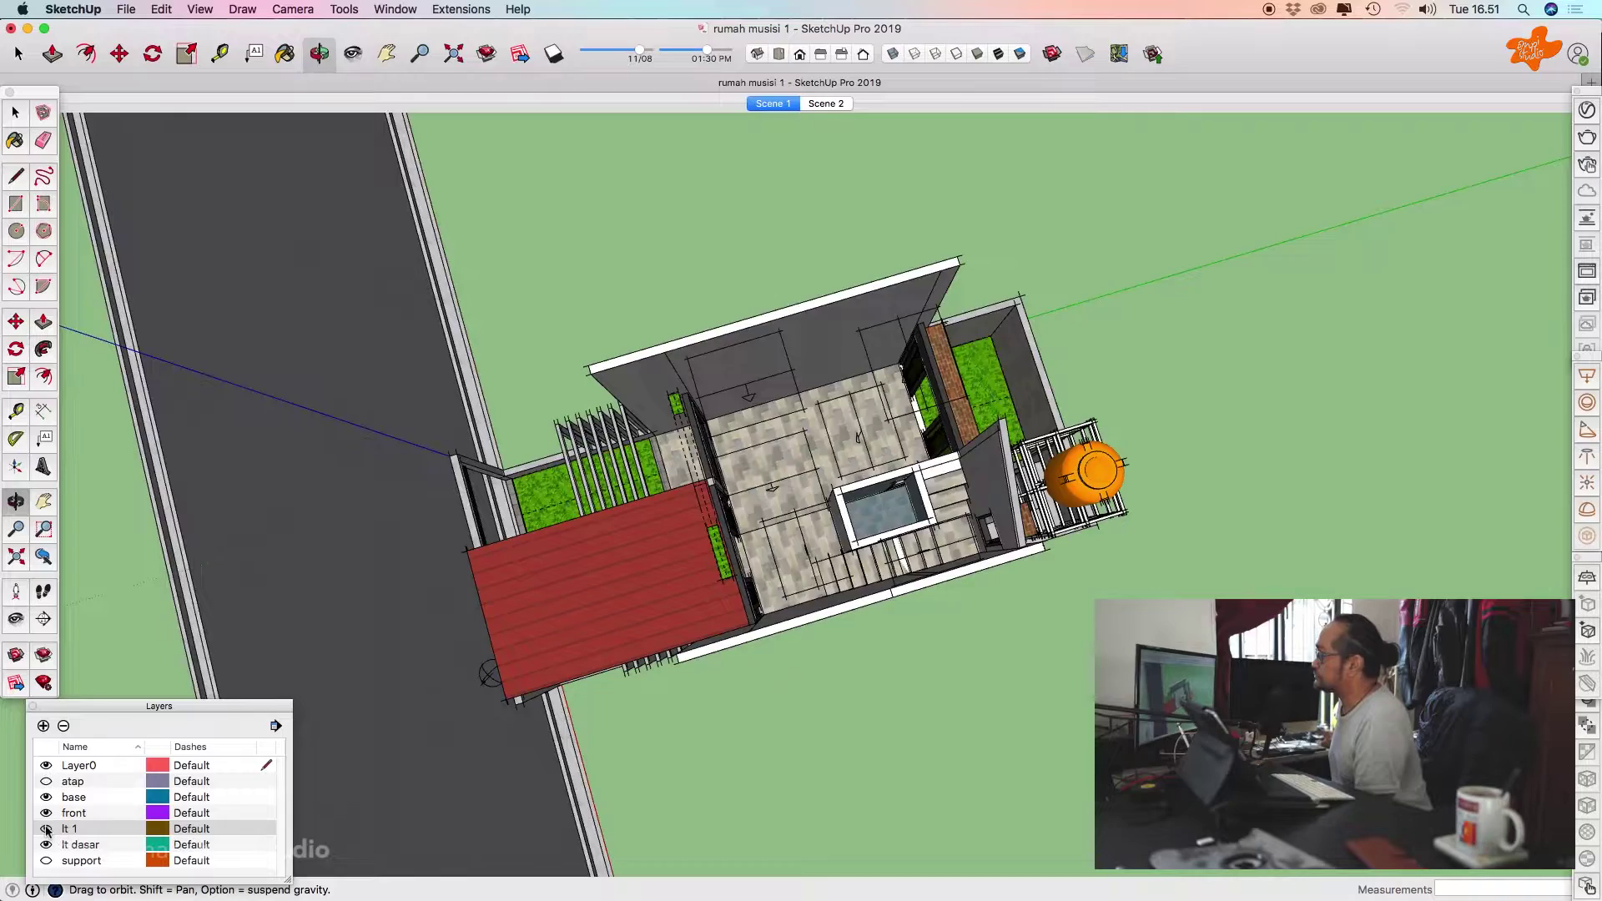
Show the lt 1 layer and examine the layout of the upper-floor rooms from above.
drag(675, 526, 593, 424)
scroll(955, 415, up, 5)
drag(955, 415, 903, 526)
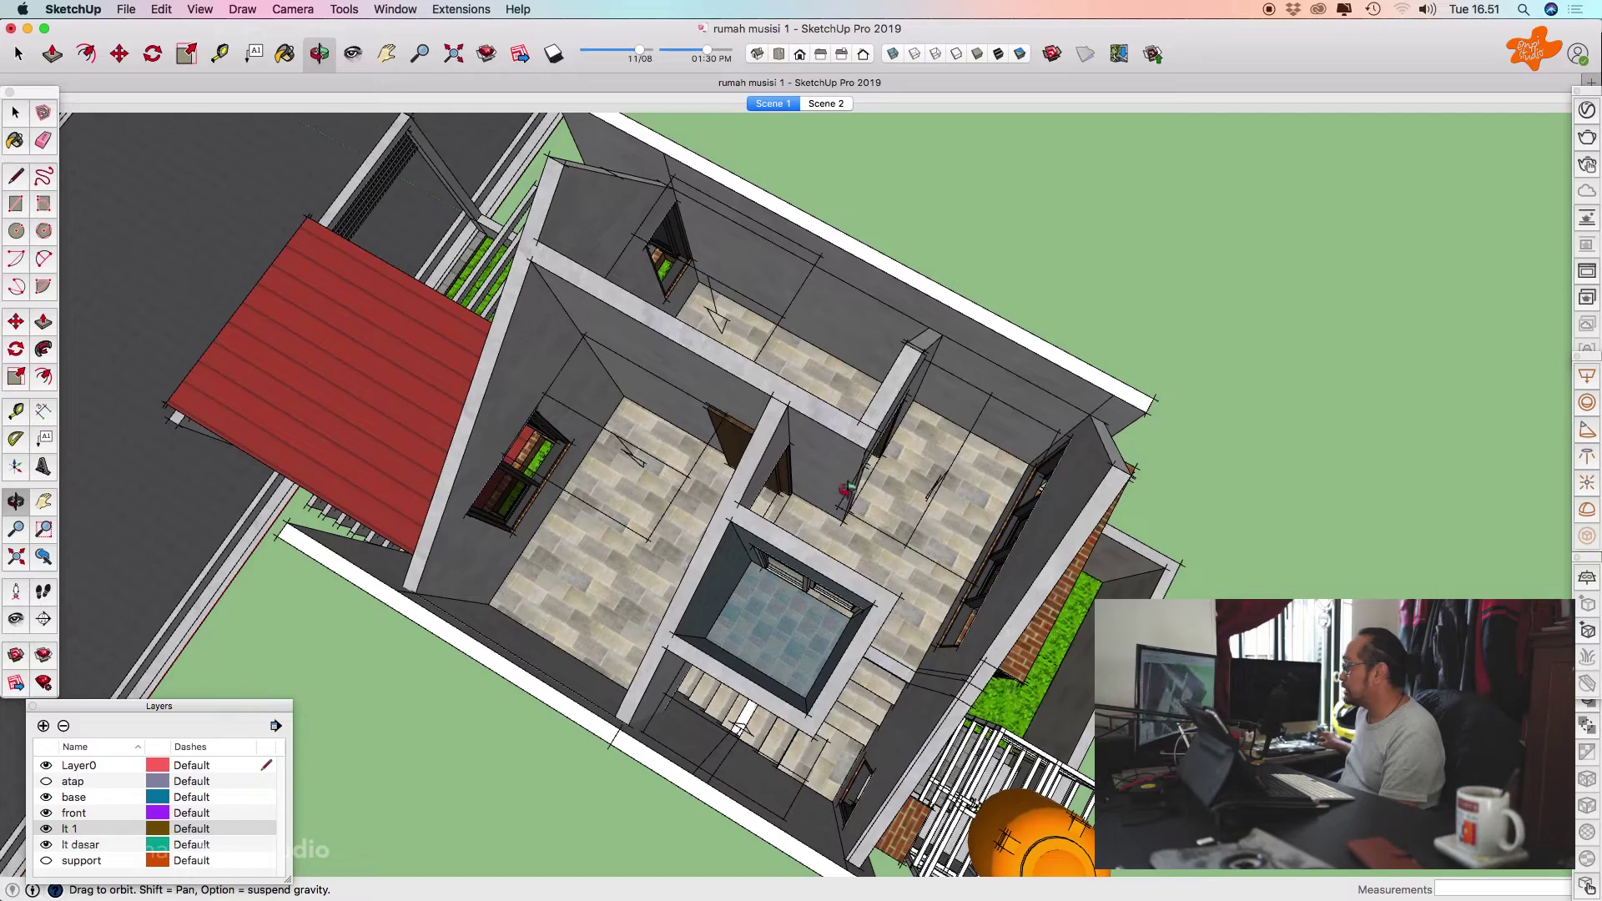
scroll(774, 511, up, 3)
scroll(774, 510, down, 2)
drag(775, 510, 775, 583)
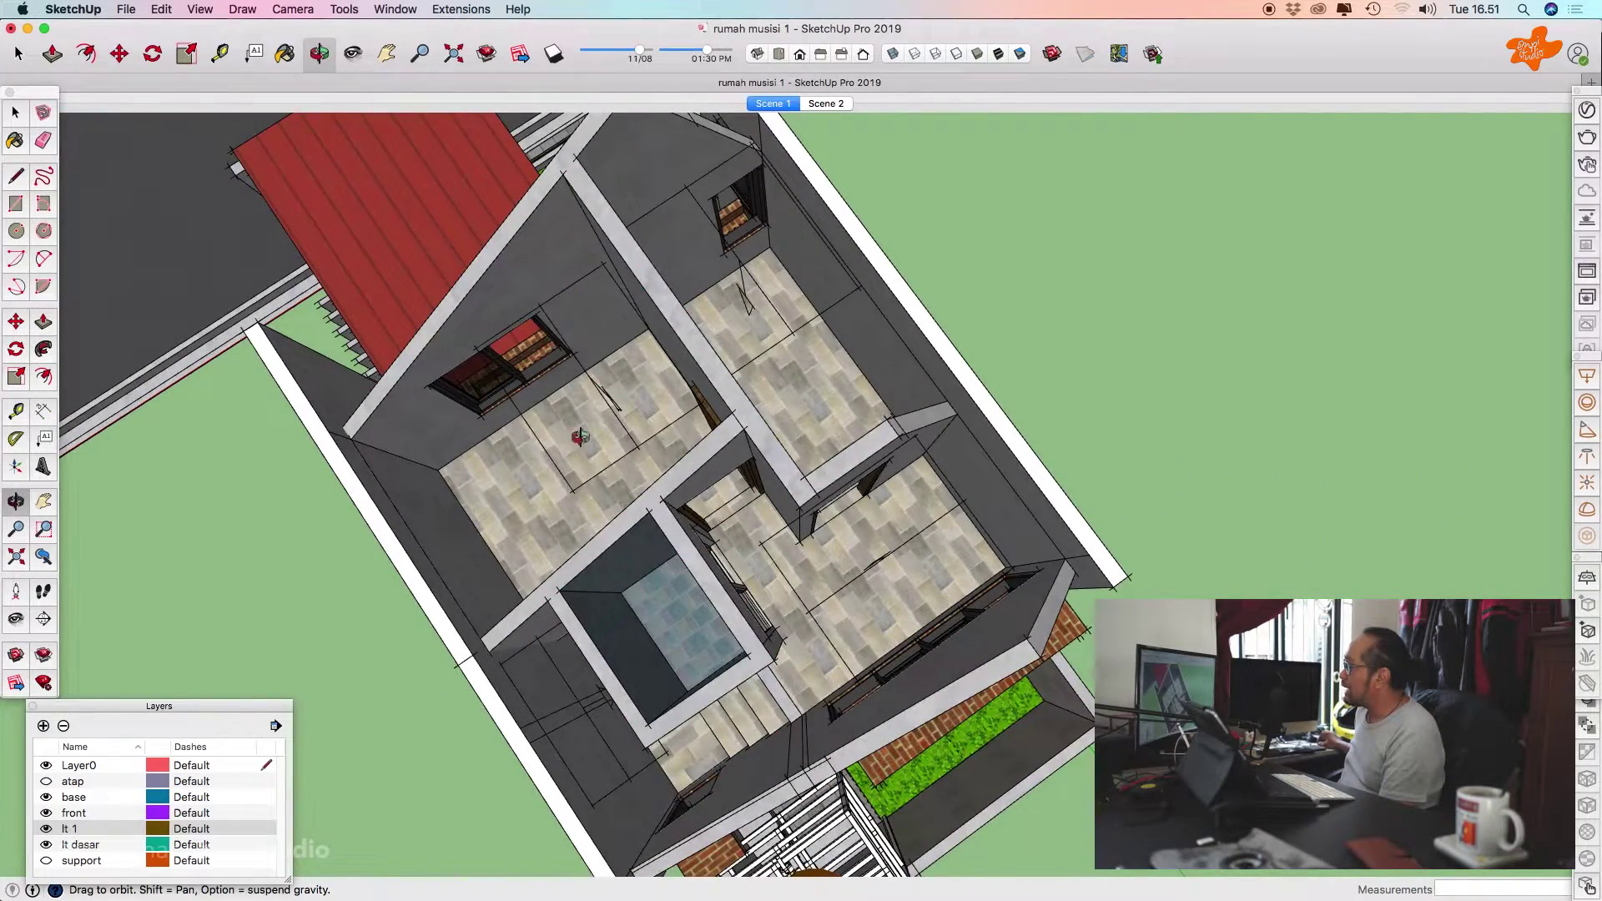
drag(580, 437, 620, 388)
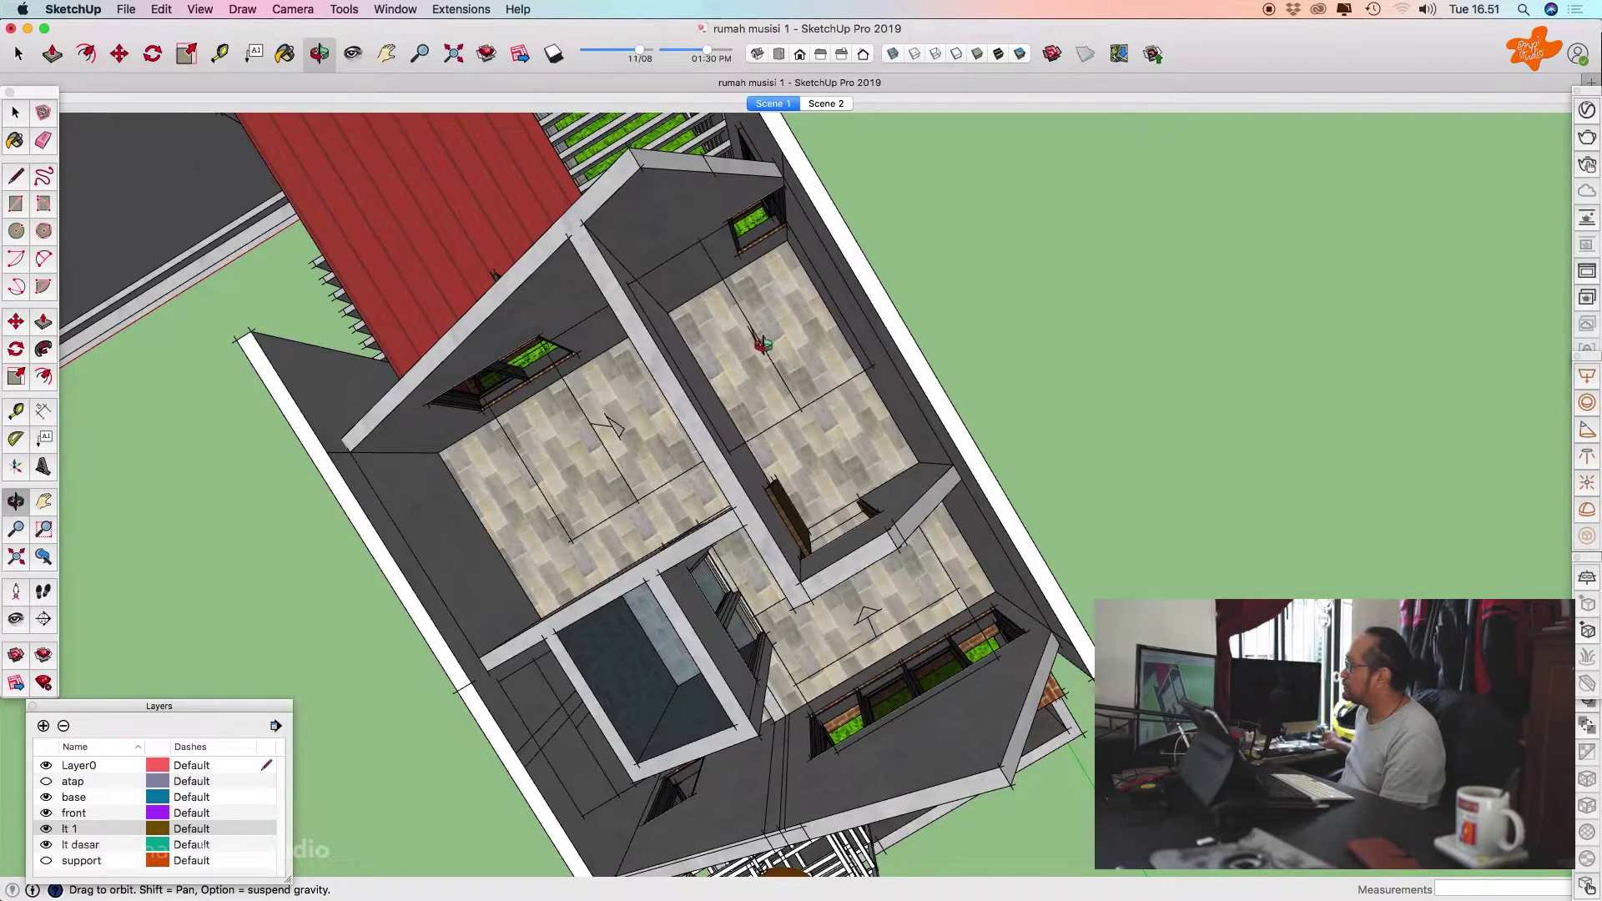
scroll(762, 344, down, 5)
scroll(737, 386, up, 10)
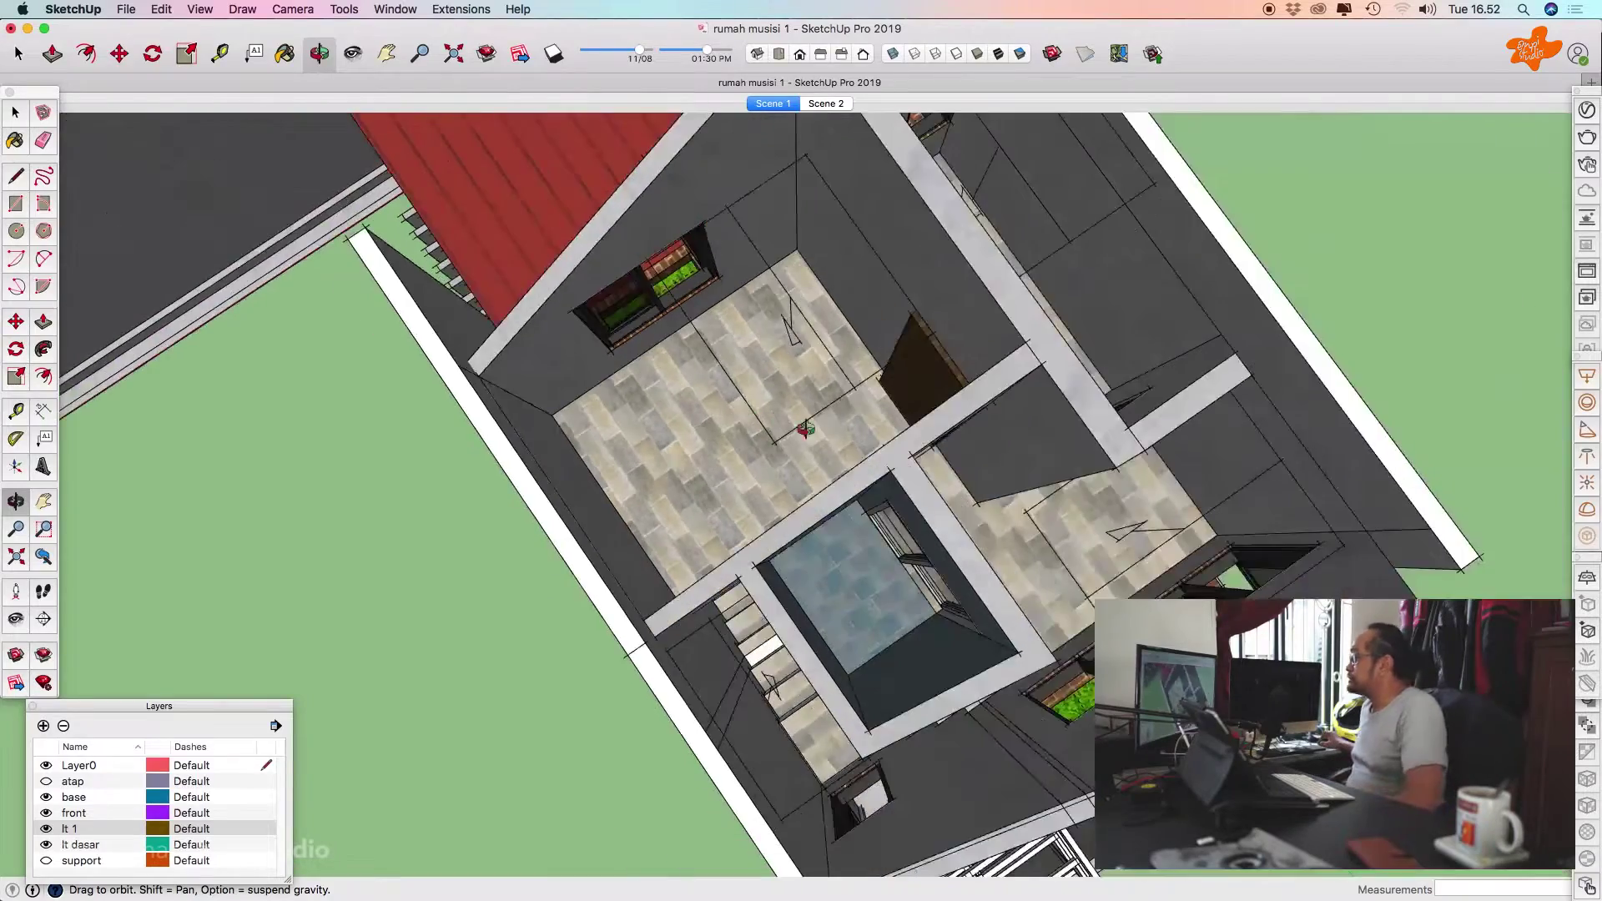
Examine the upper-floor bedrooms, partition walls and bathroom from the opposite side of the house.
mouse_move(651, 401)
mouse_down()
mouse_move(843, 491)
mouse_move(760, 502)
mouse_move(692, 434)
mouse_move(846, 534)
mouse_move(891, 660)
mouse_move(835, 504)
mouse_move(848, 575)
mouse_up()
scroll(762, 500, up, 5)
scroll(699, 442, down, 5)
scroll(890, 661, up, 5)
scroll(832, 504, down, 5)
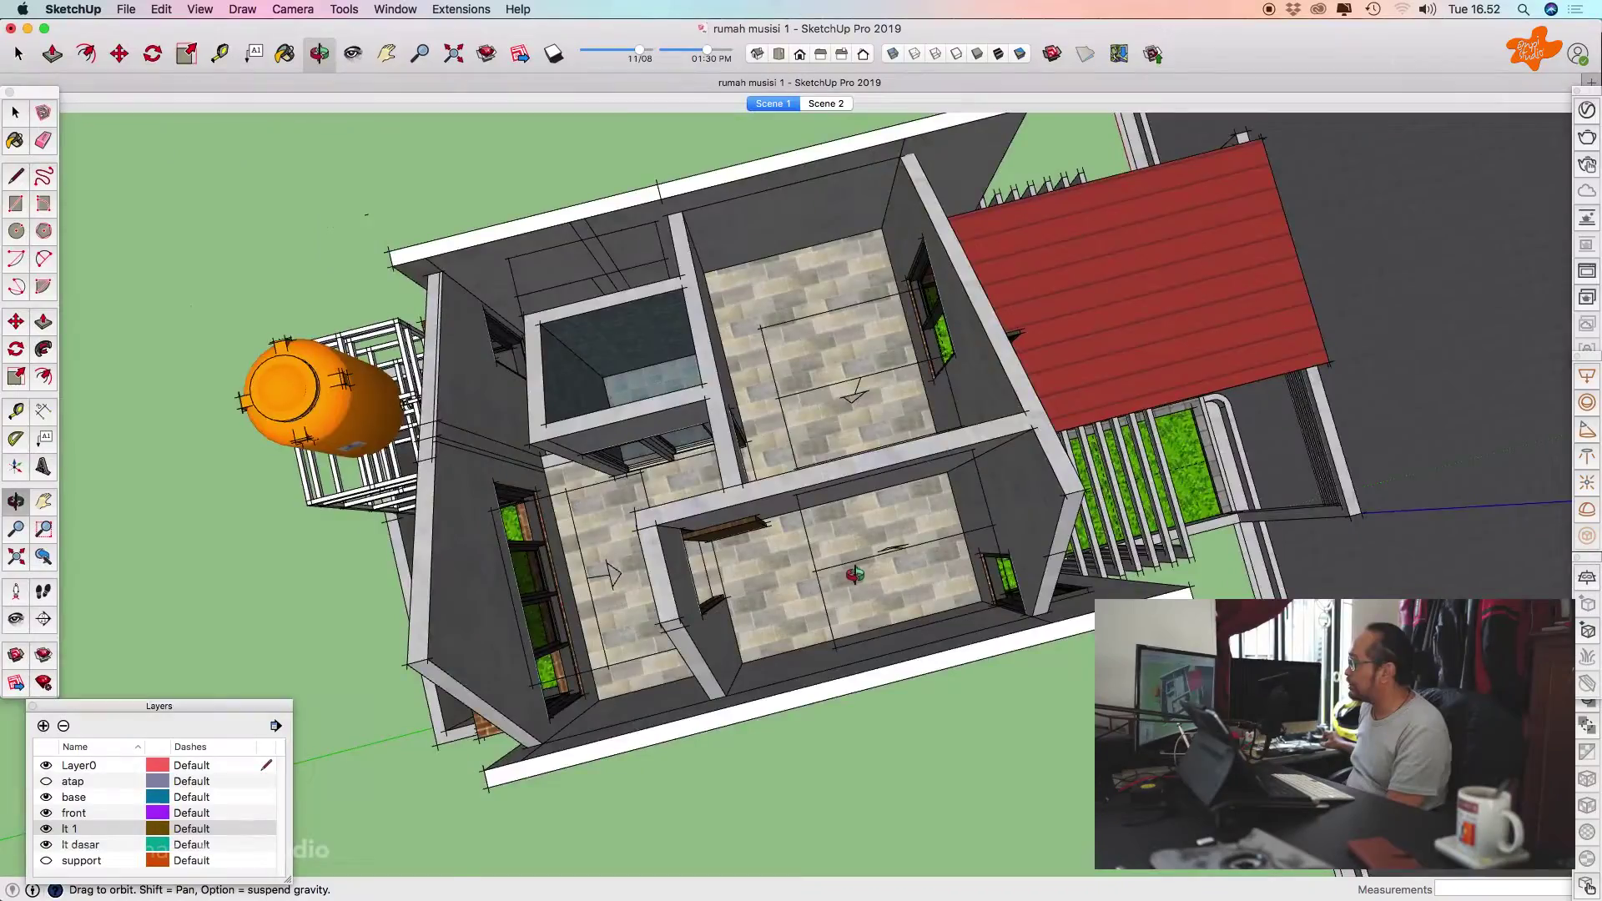
scroll(848, 576, up, 3)
mouse_move(848, 583)
mouse_down()
mouse_move(848, 564)
mouse_move(945, 532)
mouse_up()
scroll(945, 533, down, 3)
Inspect the windows of both upper-floor front bedrooms from inside, including the brick planter boxes outside them.
scroll(946, 532, up, 10)
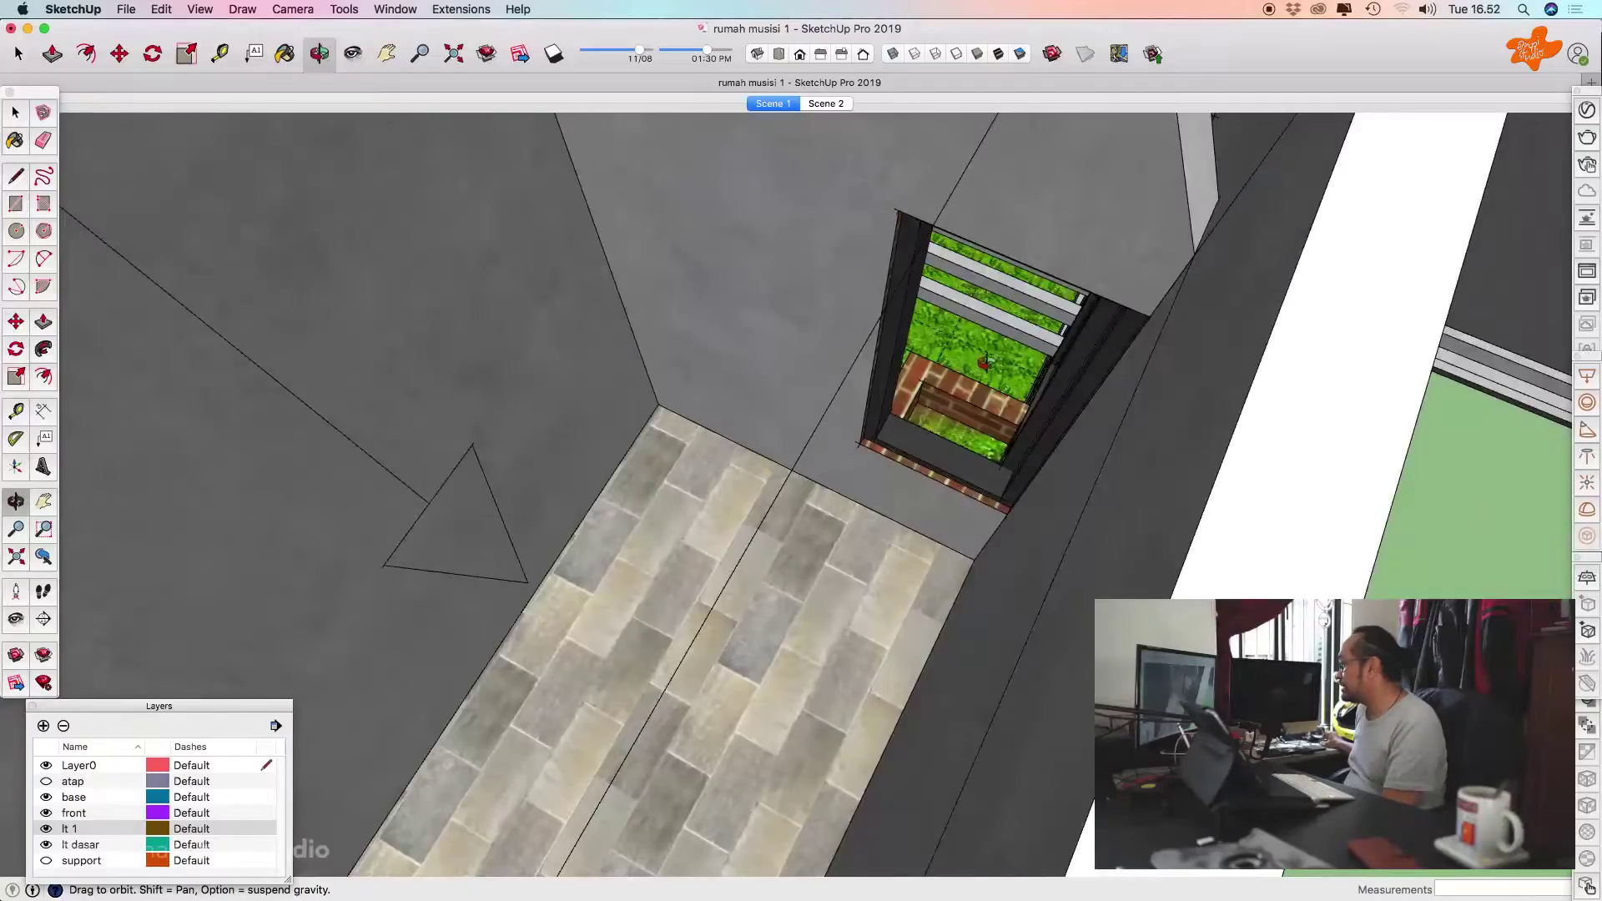
scroll(992, 403, up, 8)
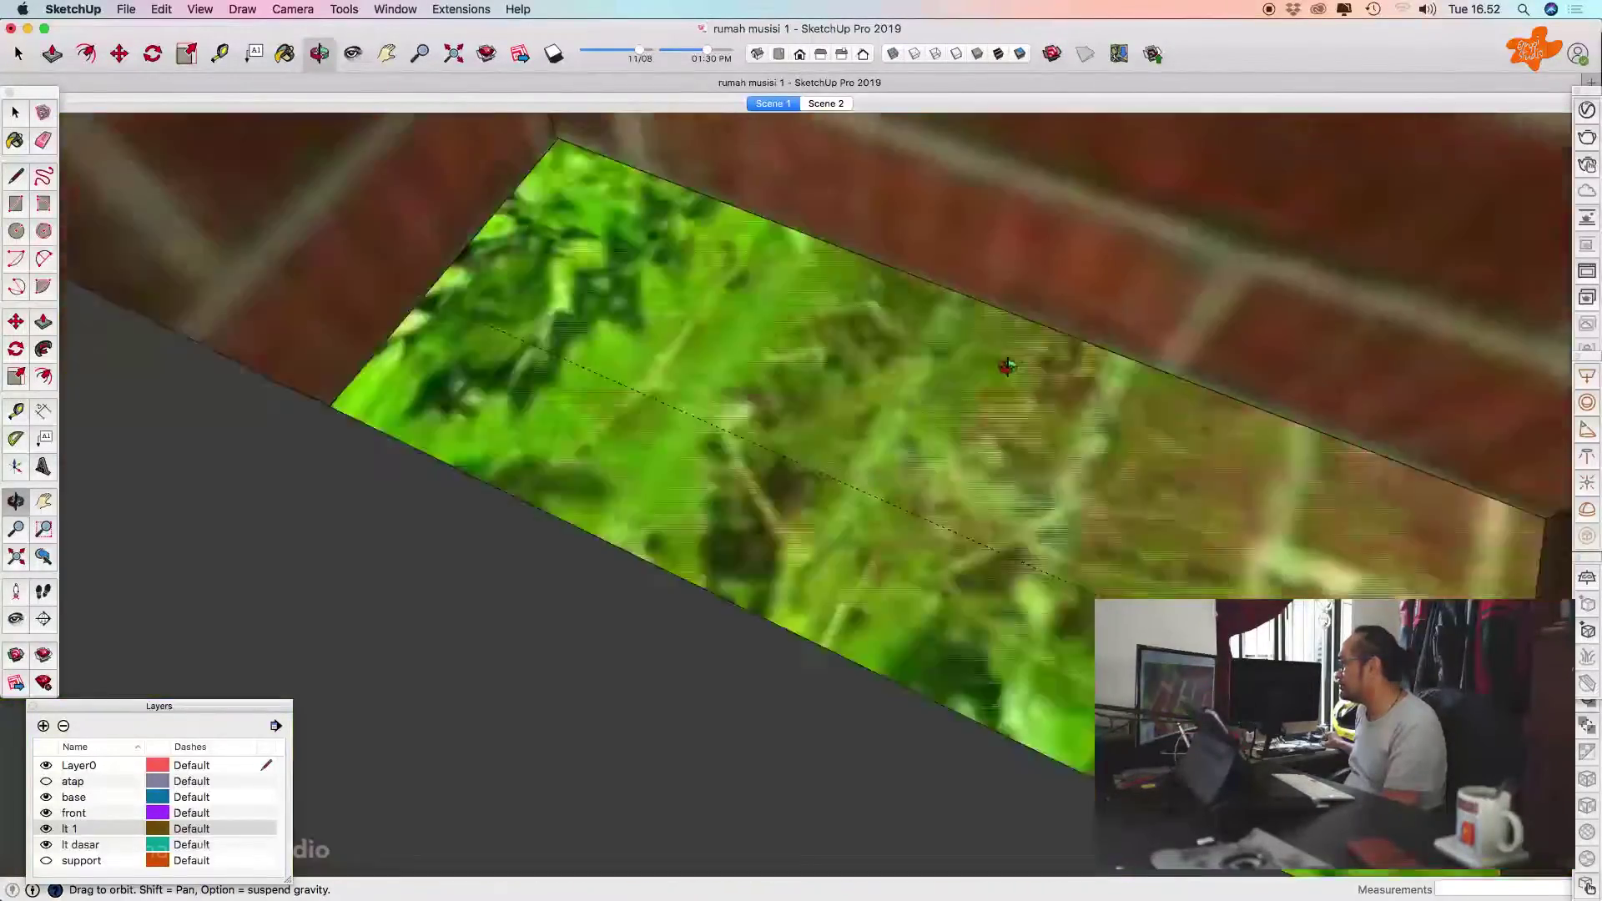
scroll(893, 554, down, 5)
scroll(898, 556, up, 3)
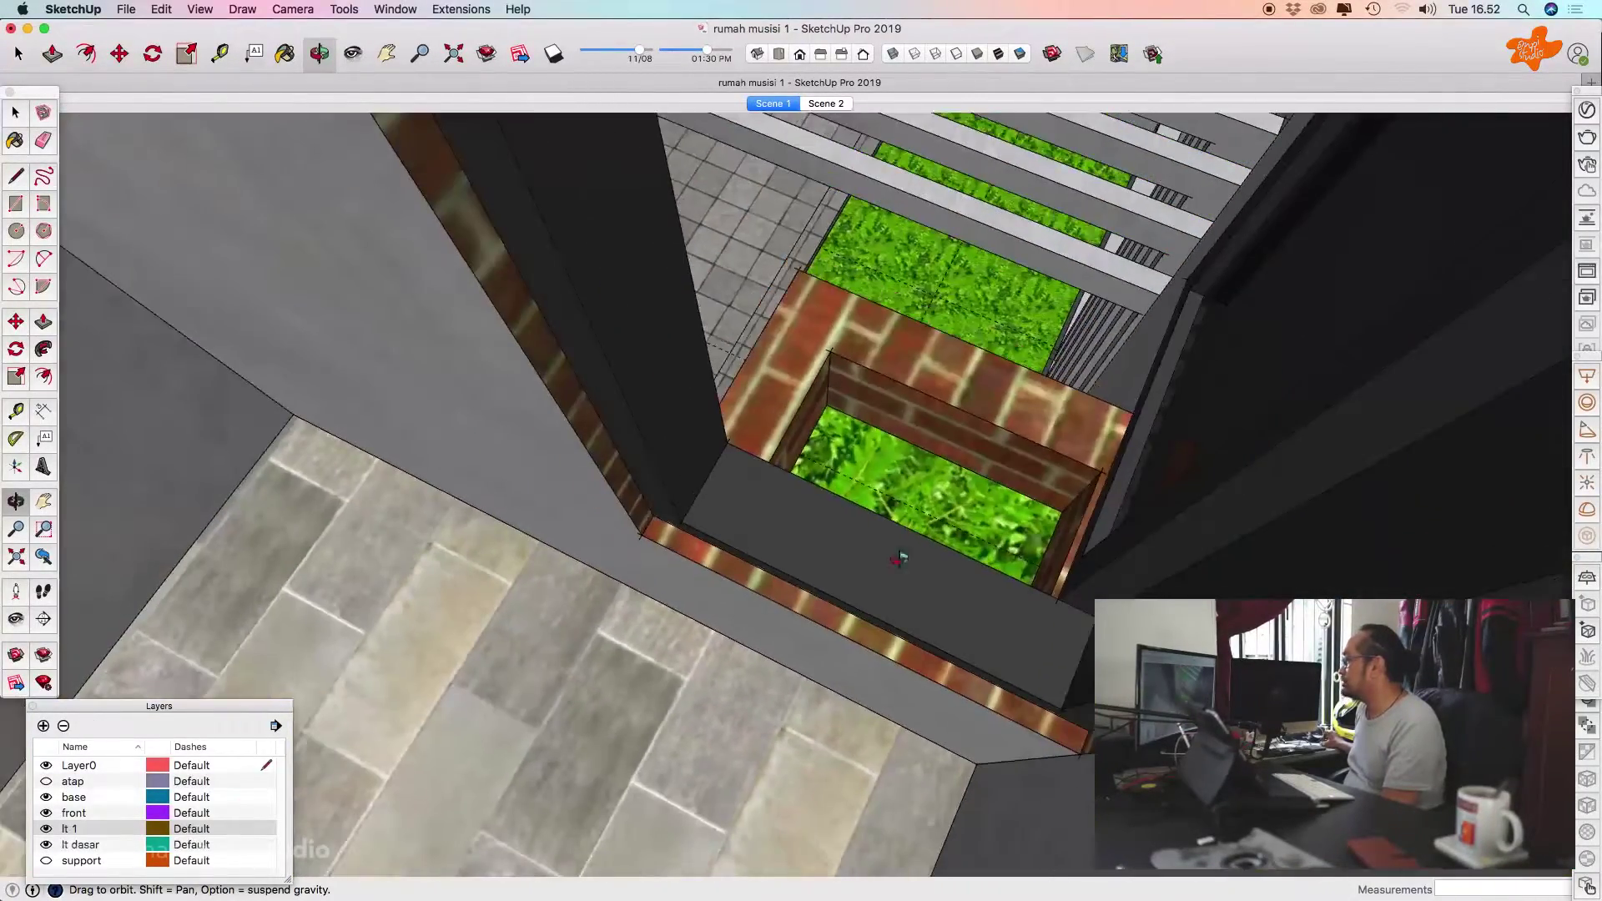
scroll(979, 507, down, 10)
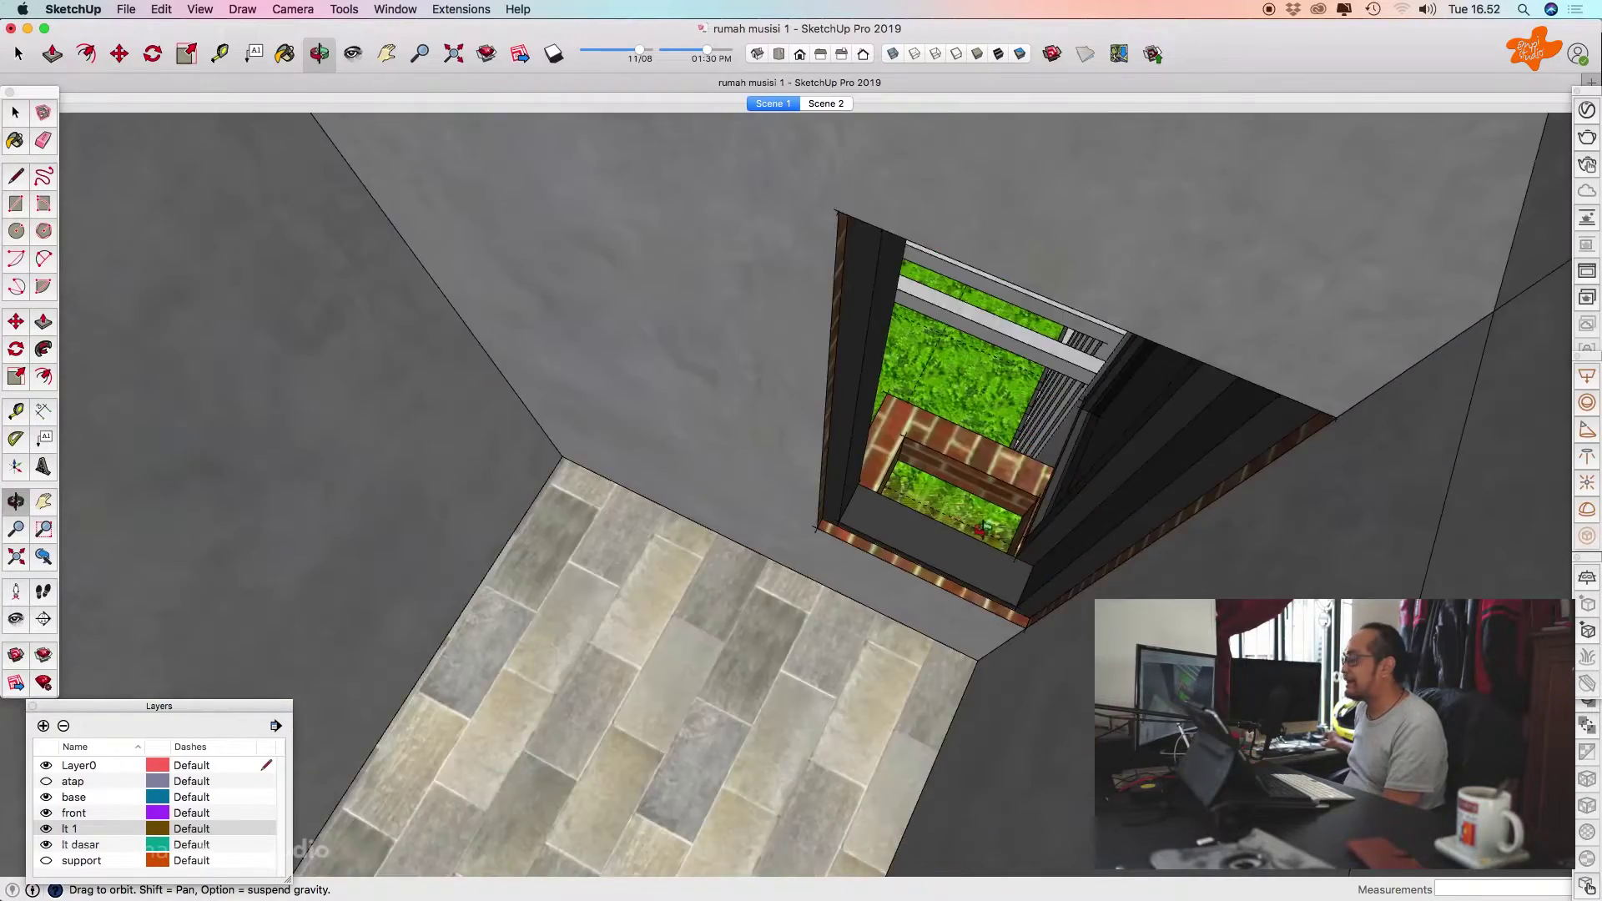
scroll(784, 462, up, 6)
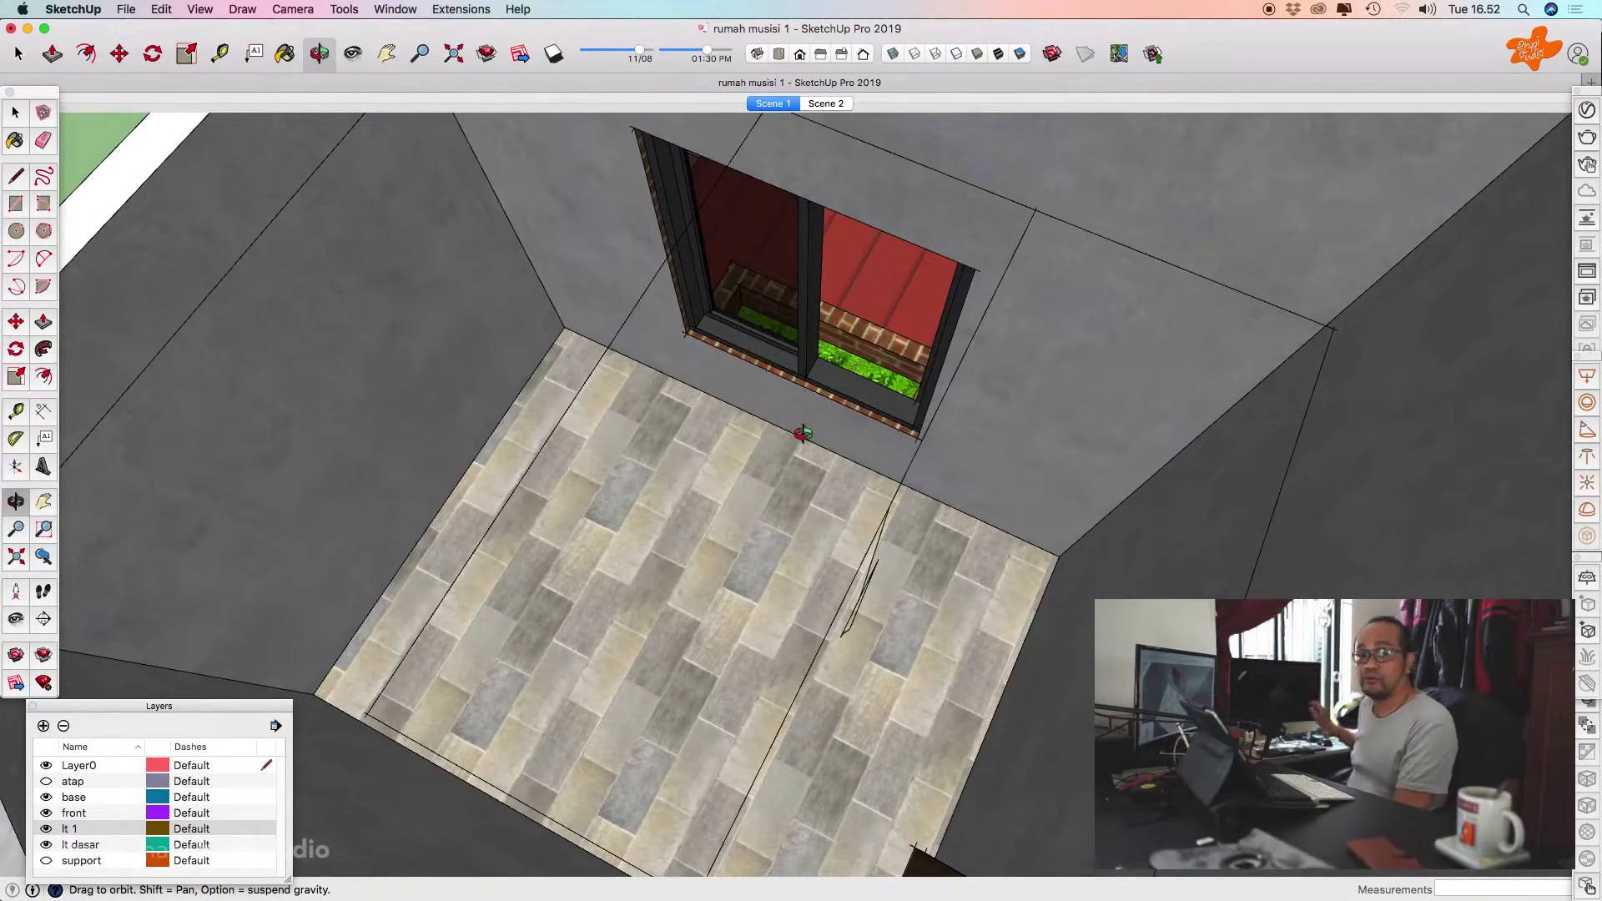
scroll(717, 463, down, 6)
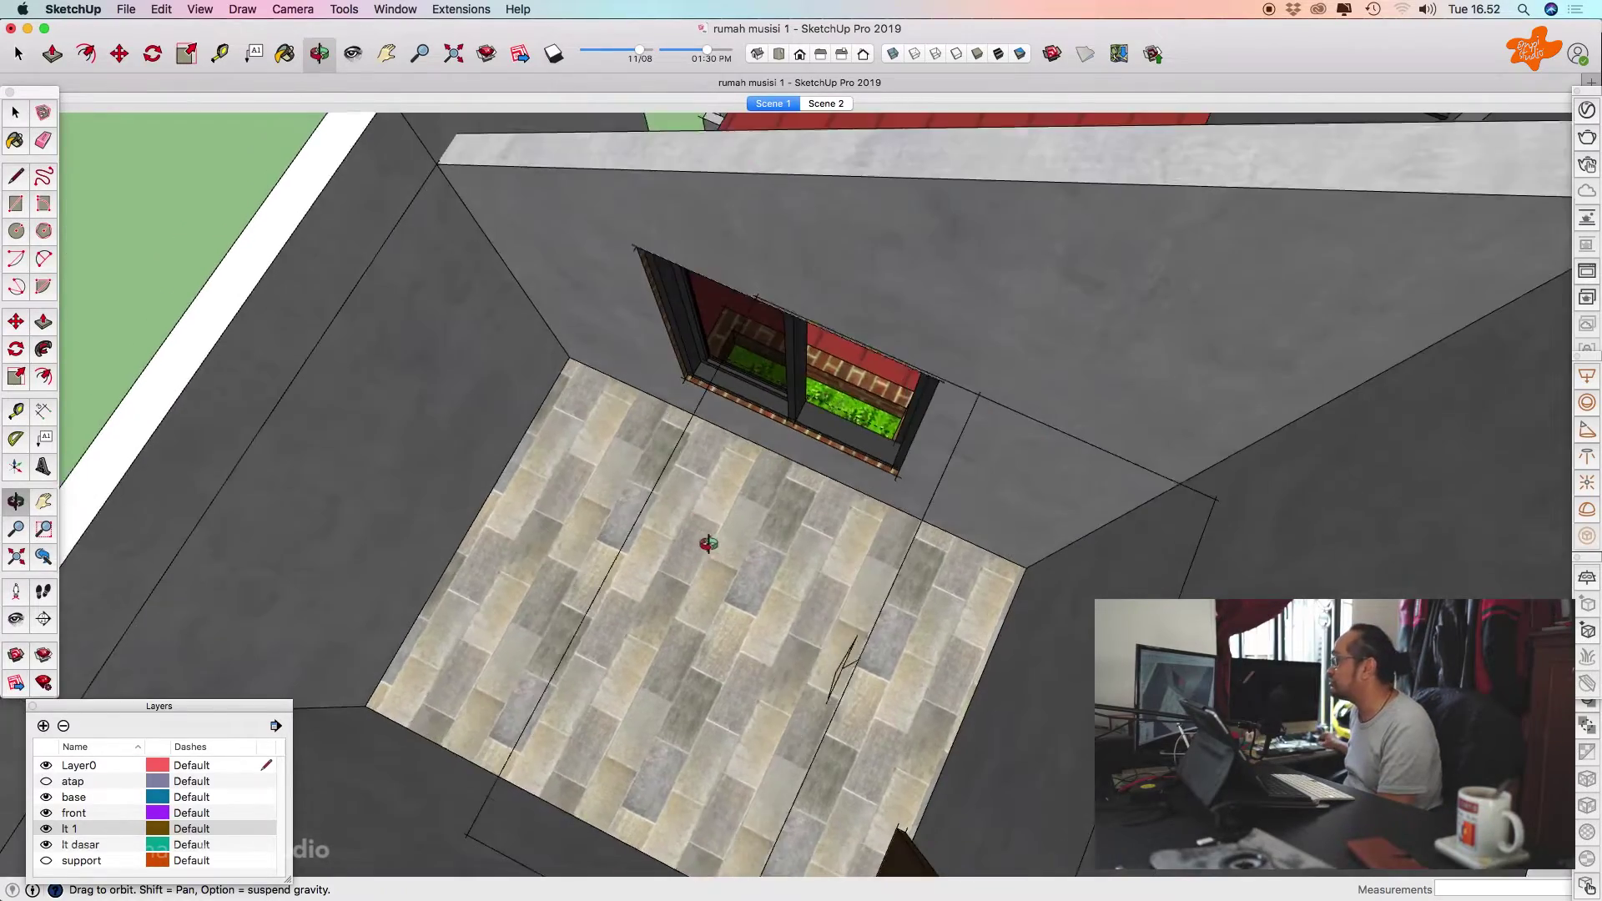
scroll(634, 354, up, 7)
scroll(633, 355, down, 10)
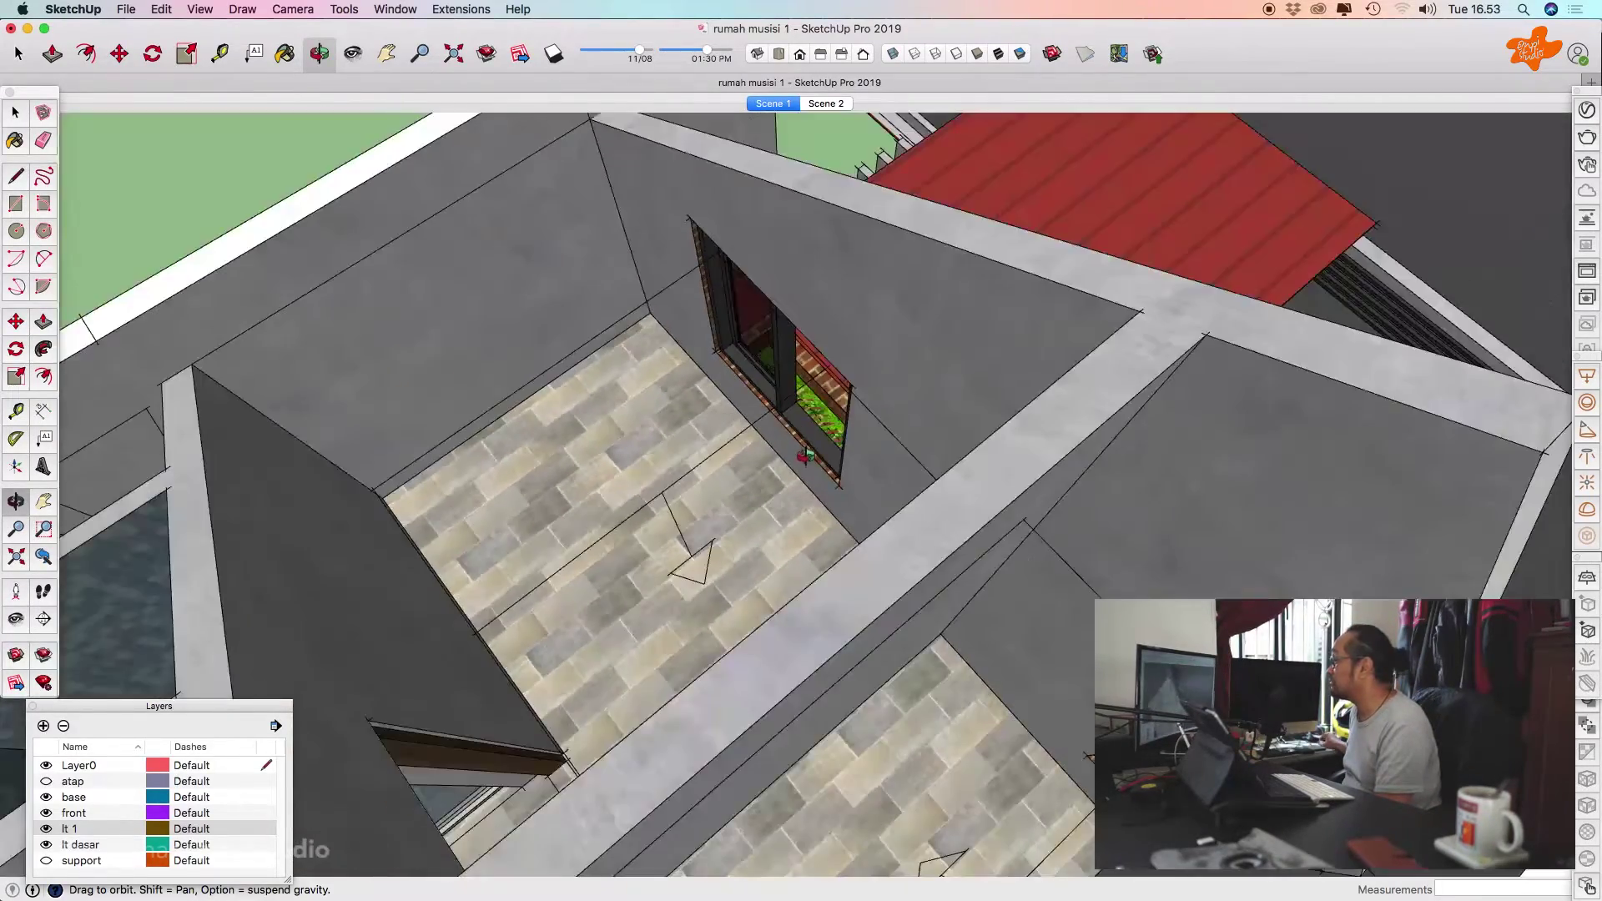
Inspect the upper-floor landing between the stairs, the bathroom windows, the bedroom doors and the rear windows.
scroll(800, 688, up, 3)
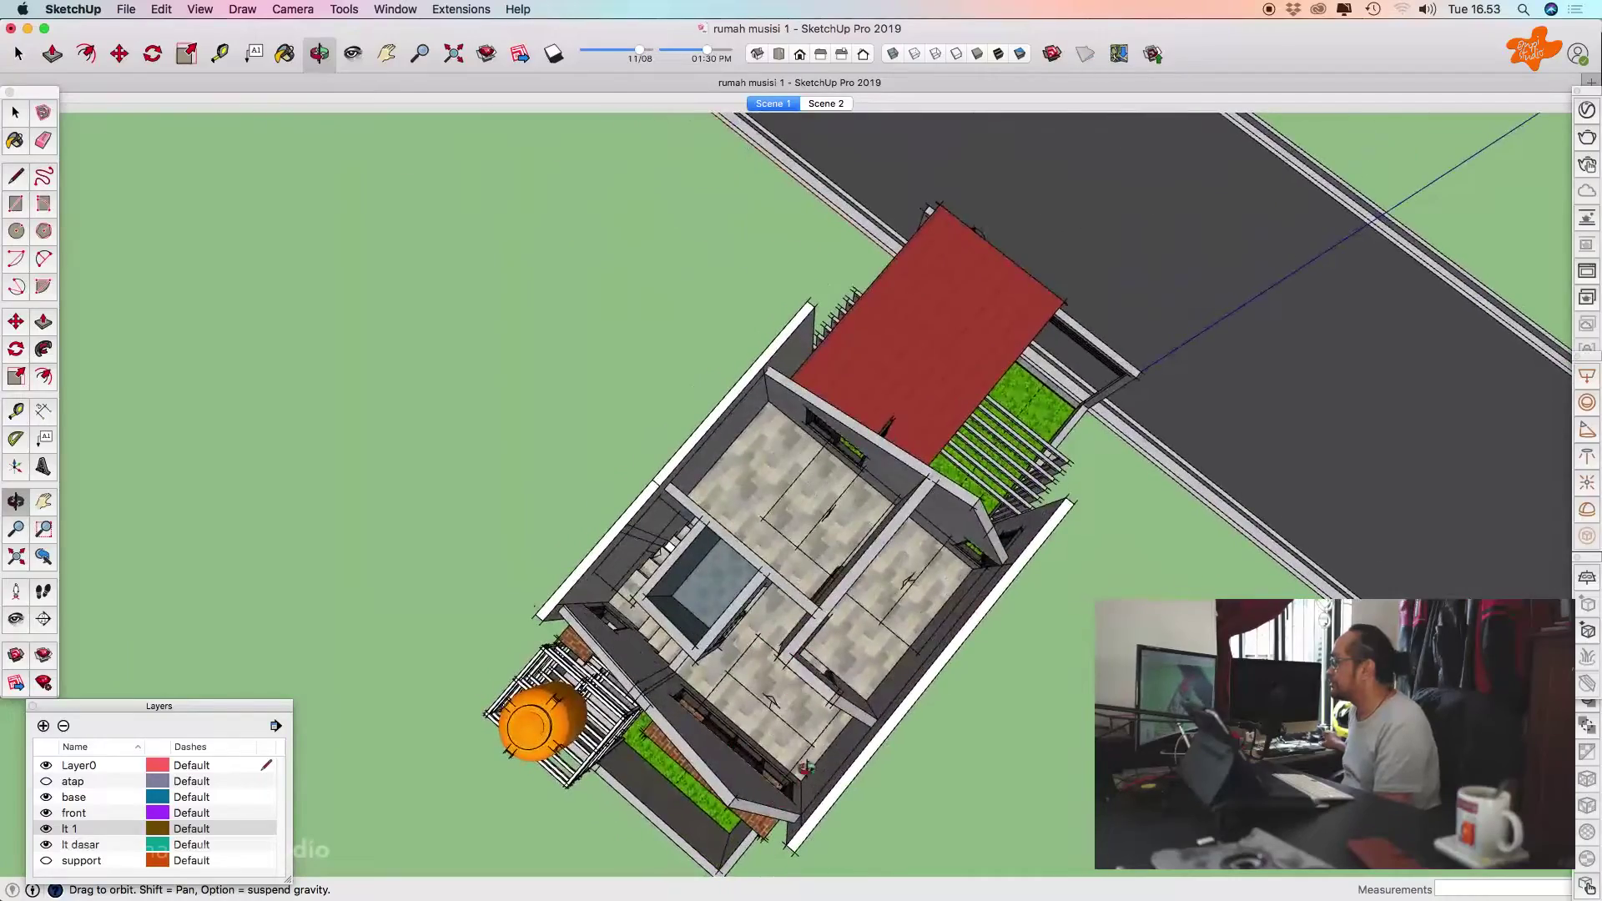
scroll(800, 688, up, 10)
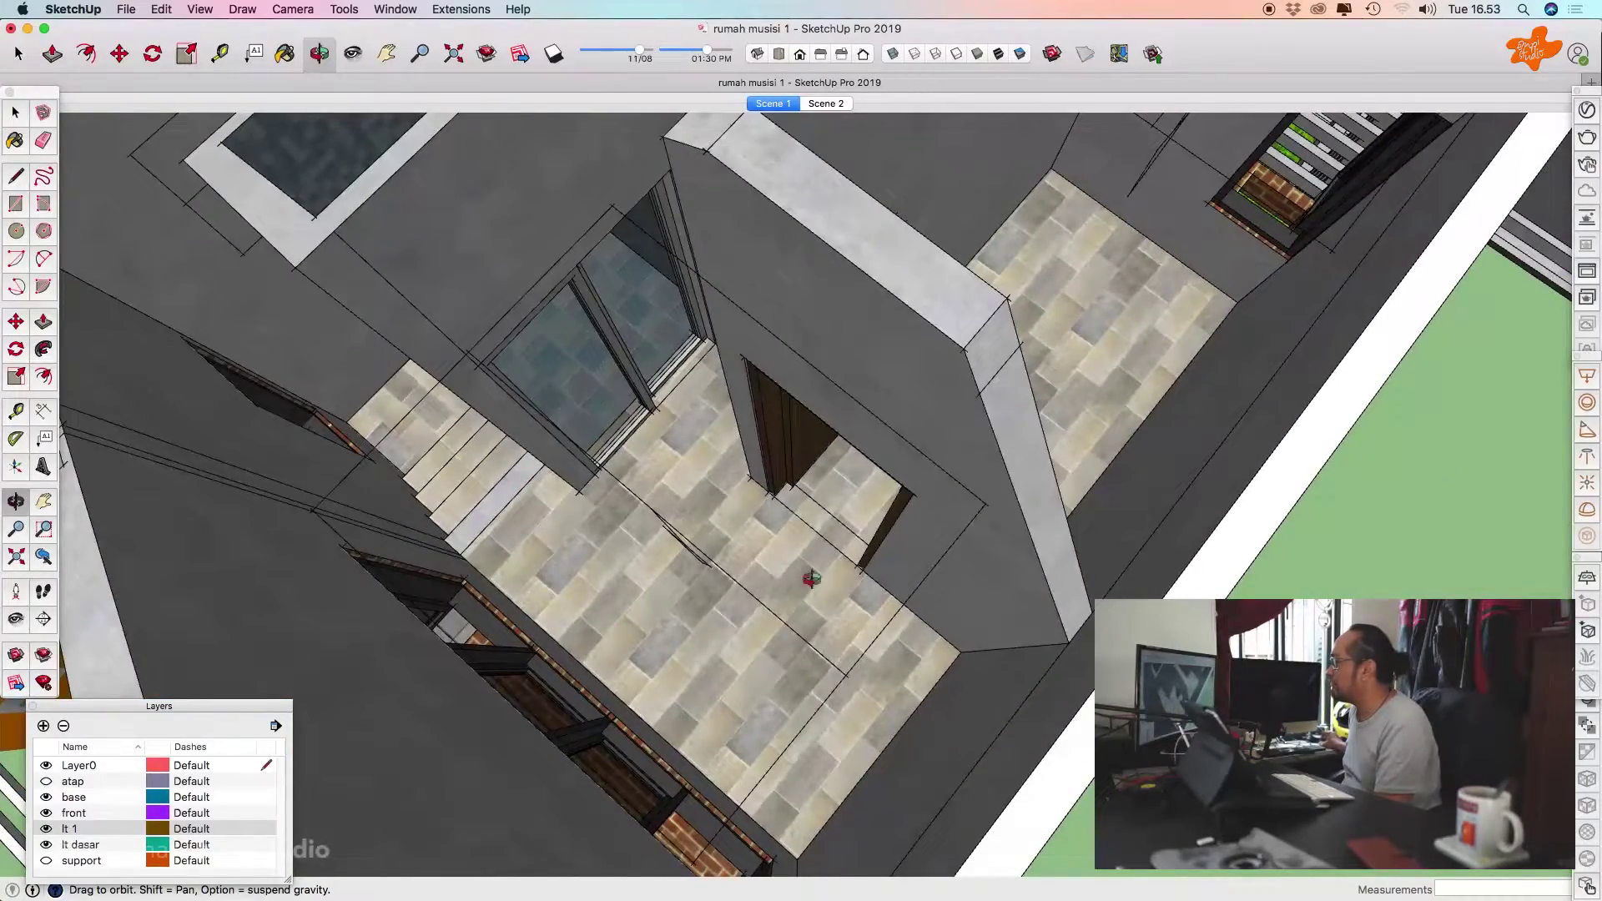
scroll(671, 525, down, 3)
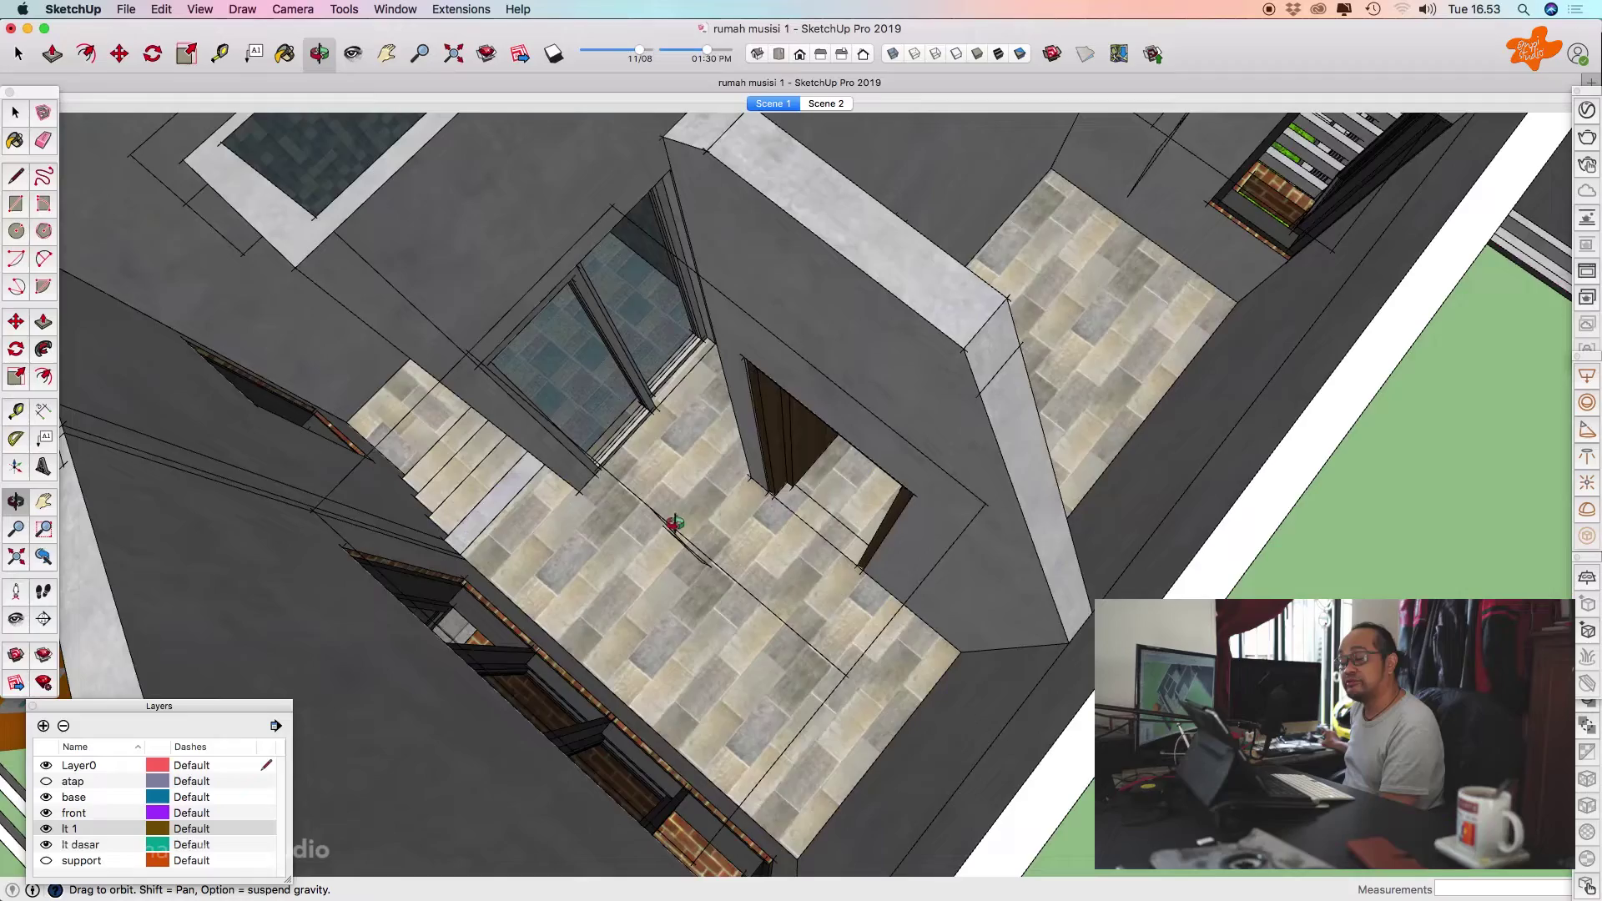
mouse_move(668, 401)
mouse_down()
mouse_move(714, 516)
mouse_move(1037, 512)
mouse_move(829, 572)
mouse_move(919, 508)
mouse_move(788, 511)
mouse_move(850, 472)
mouse_move(514, 543)
mouse_move(693, 551)
mouse_move(774, 530)
mouse_move(690, 507)
mouse_up()
scroll(849, 548, up, 5)
scroll(913, 504, down, 5)
drag(933, 586, 801, 501)
scroll(980, 479, down, 4)
Examine the rear of the house, including the brick facade, the water tank tower and the service yard below it.
middle_drag(1007, 555, 906, 658)
drag(752, 664, 805, 803)
scroll(783, 718, up, 8)
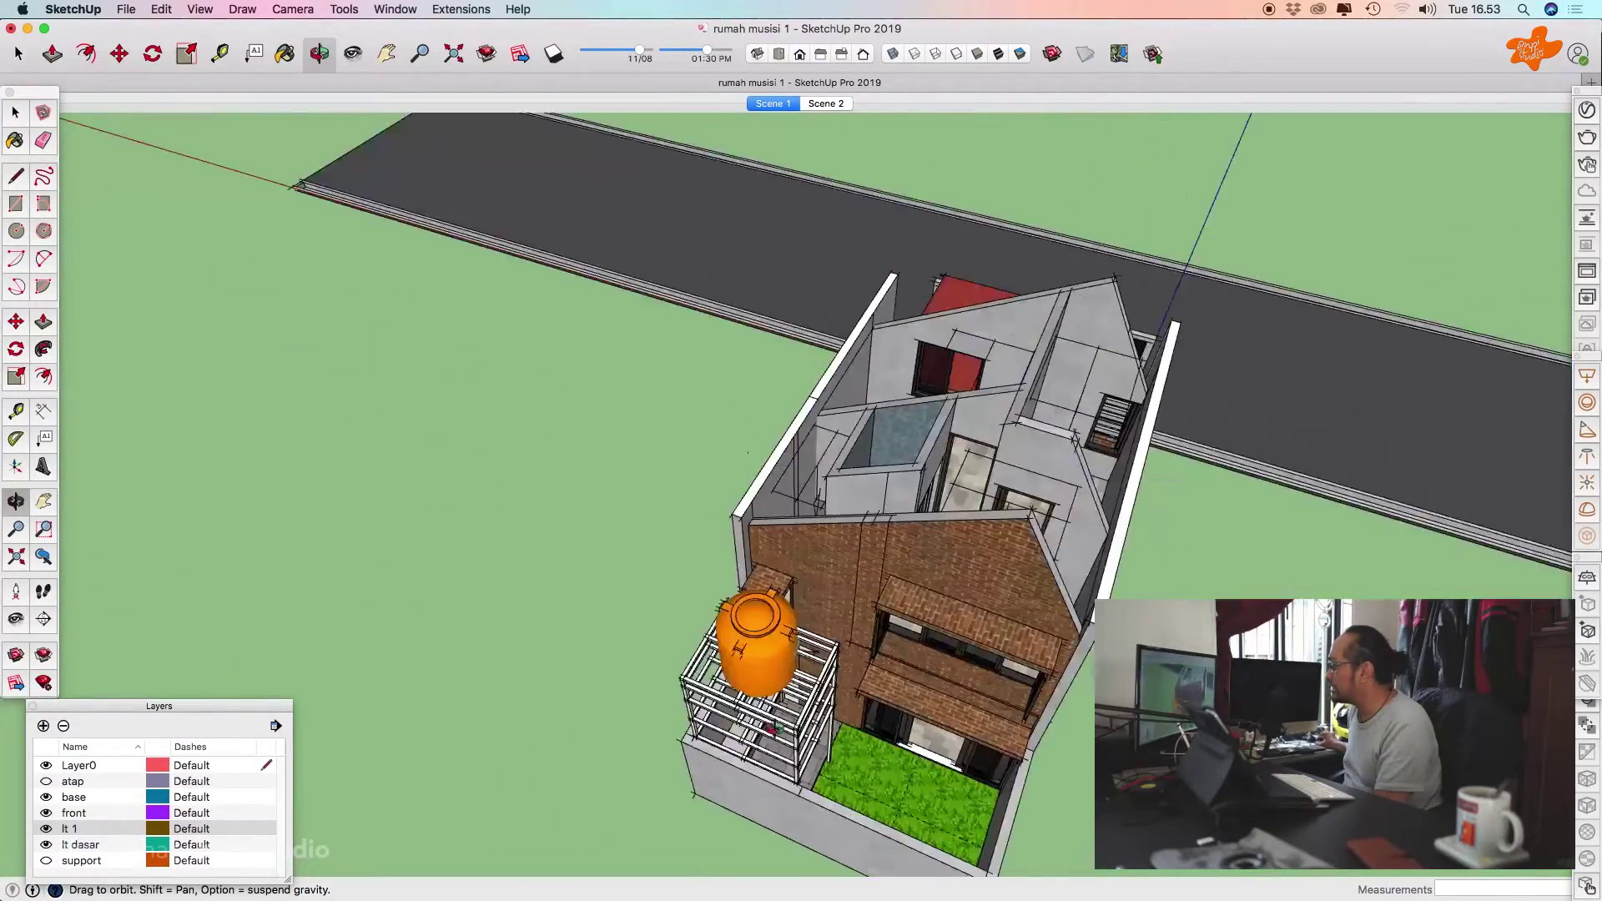
drag(710, 593, 543, 621)
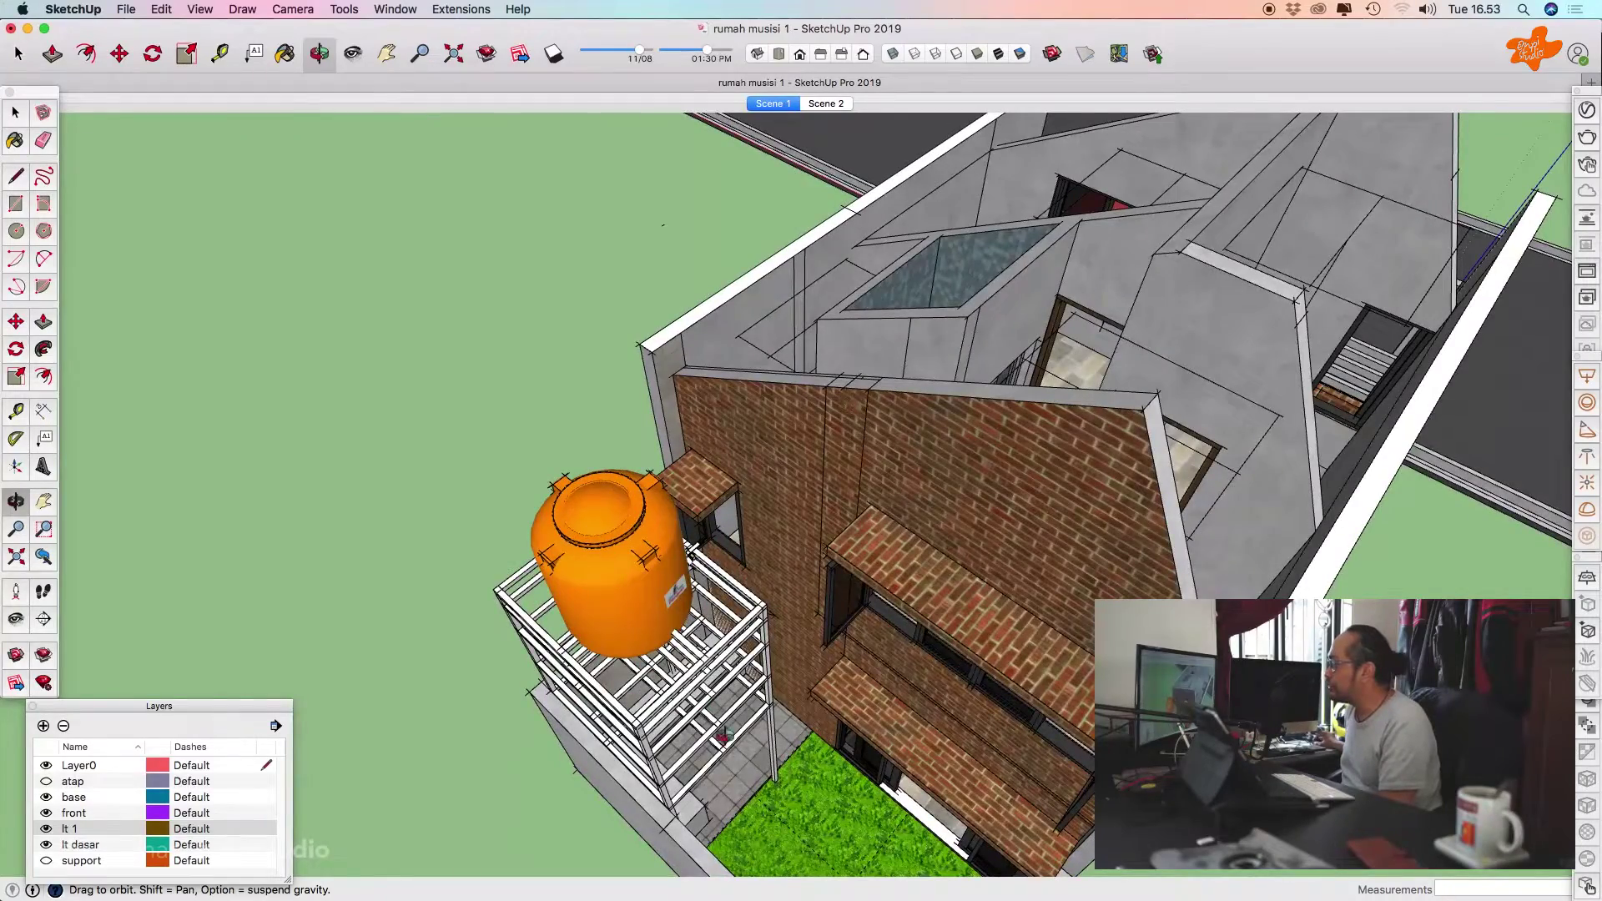
middle_drag(725, 736, 610, 665)
scroll(643, 653, up, 6)
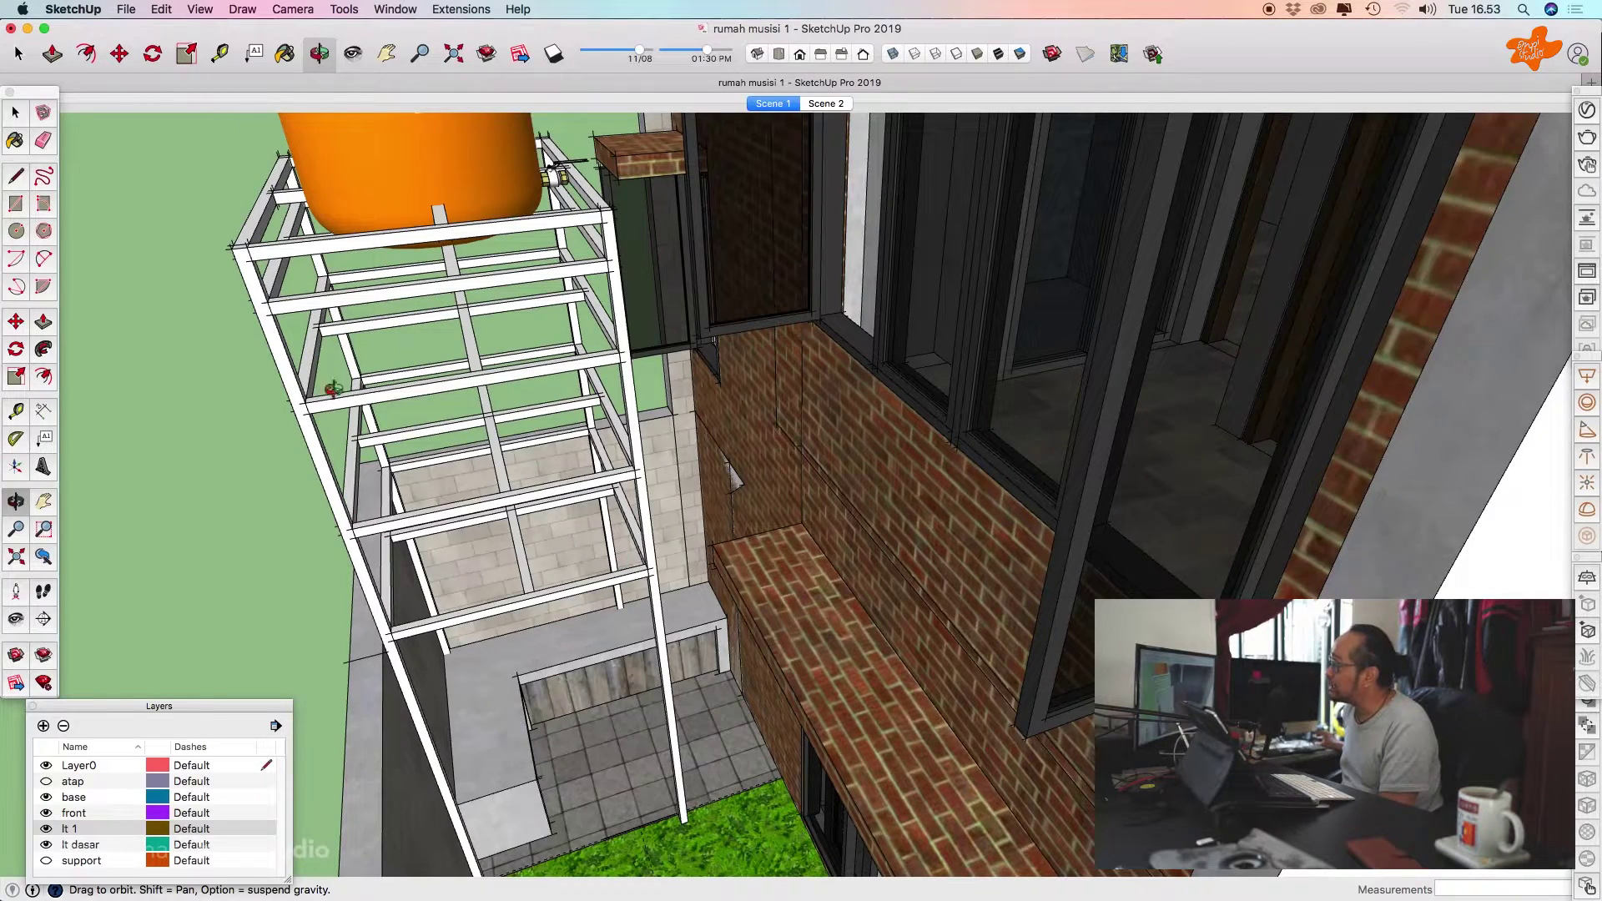
scroll(543, 372, down, 6)
drag(543, 372, 483, 211)
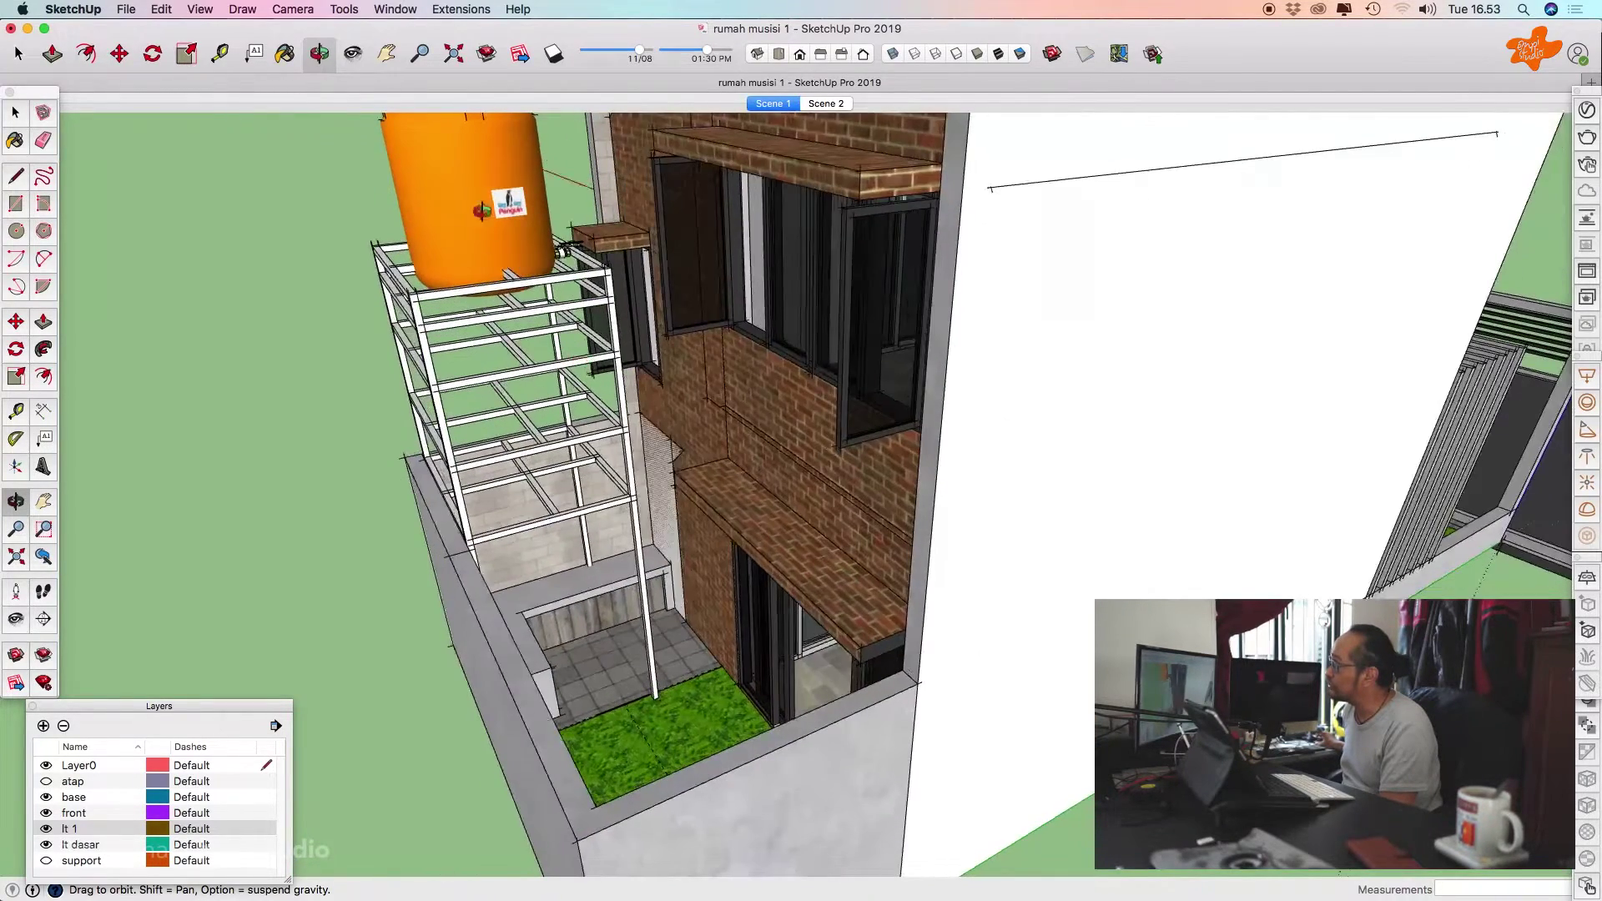
scroll(500, 338, down, 5)
drag(501, 338, 584, 301)
scroll(561, 365, up, 5)
drag(561, 365, 547, 587)
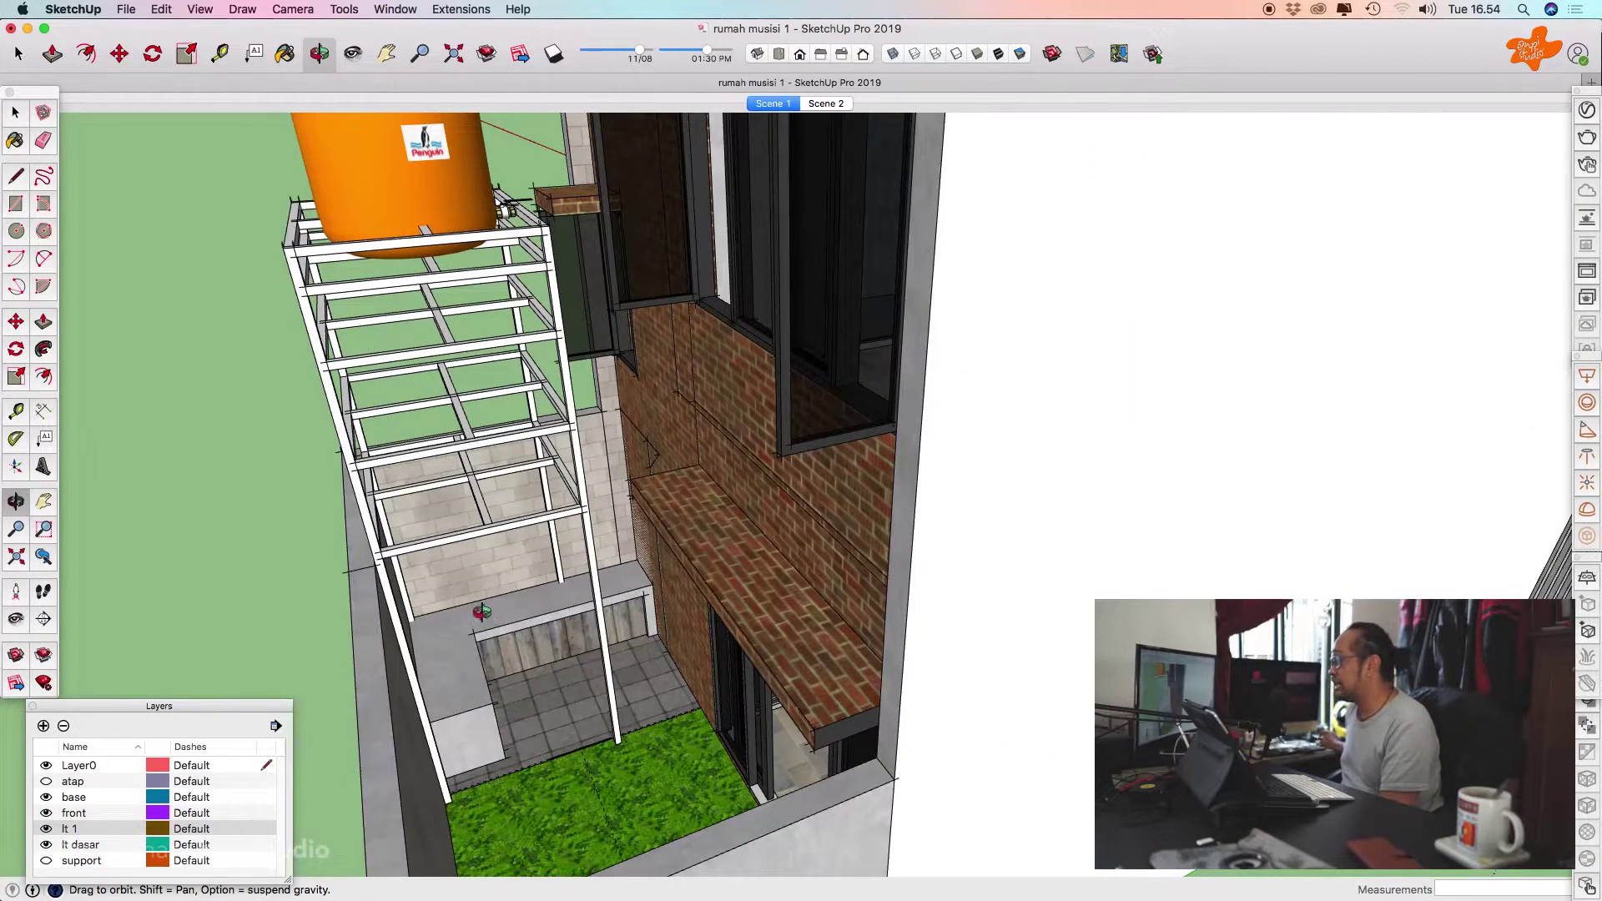
scroll(959, 144, up, 1)
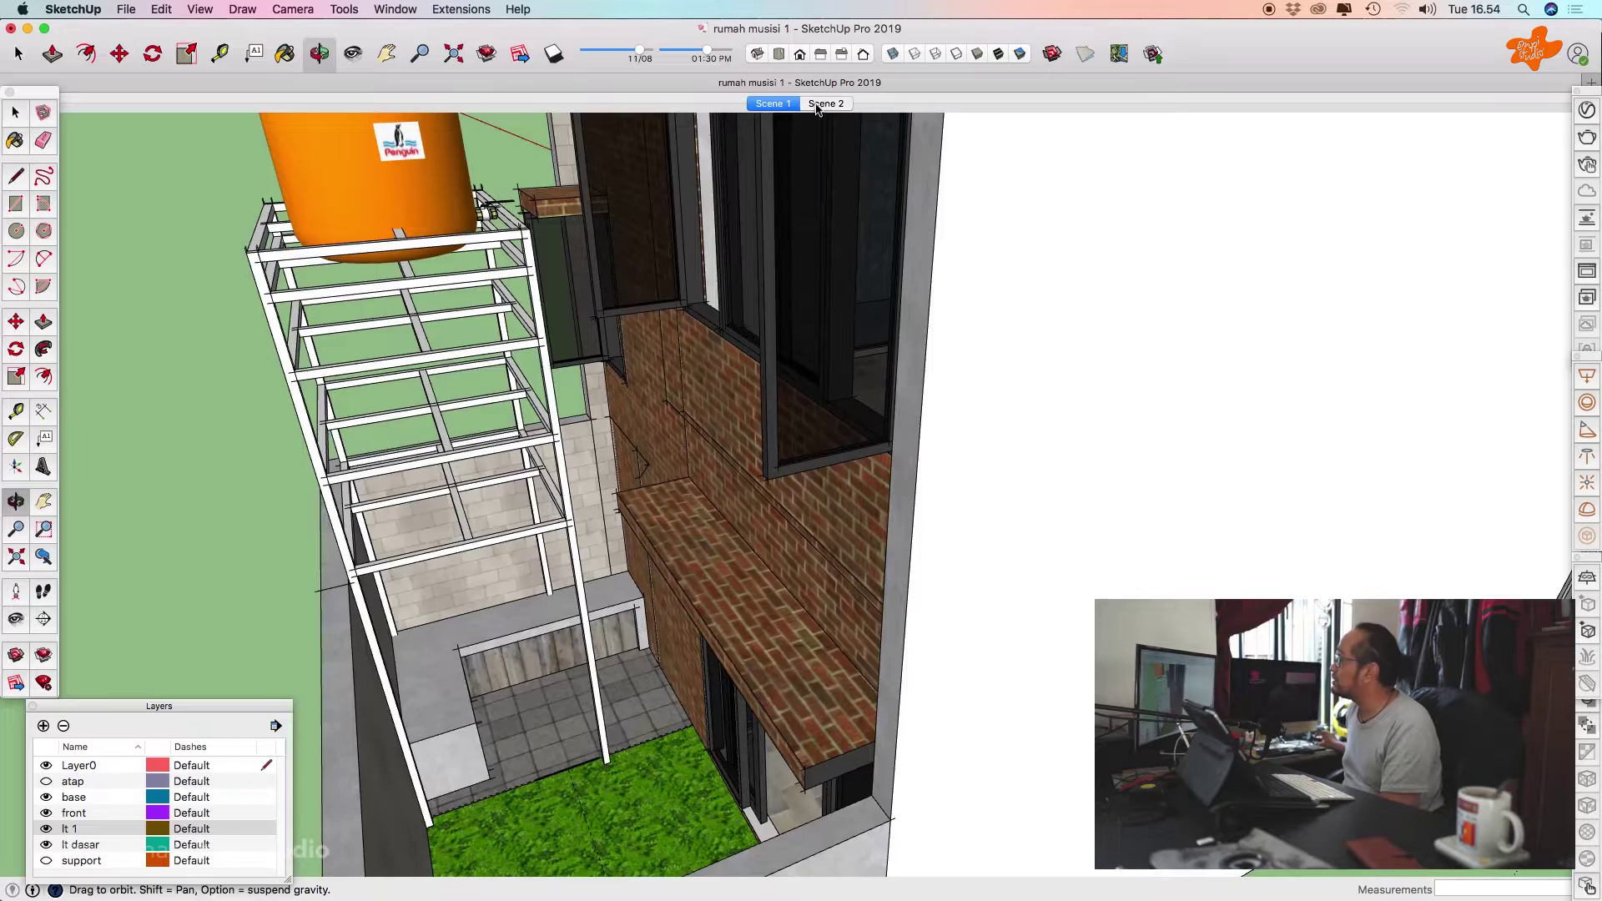
Switch to Scene 2 and examine the front facade and entrance at close range.
click(816, 107)
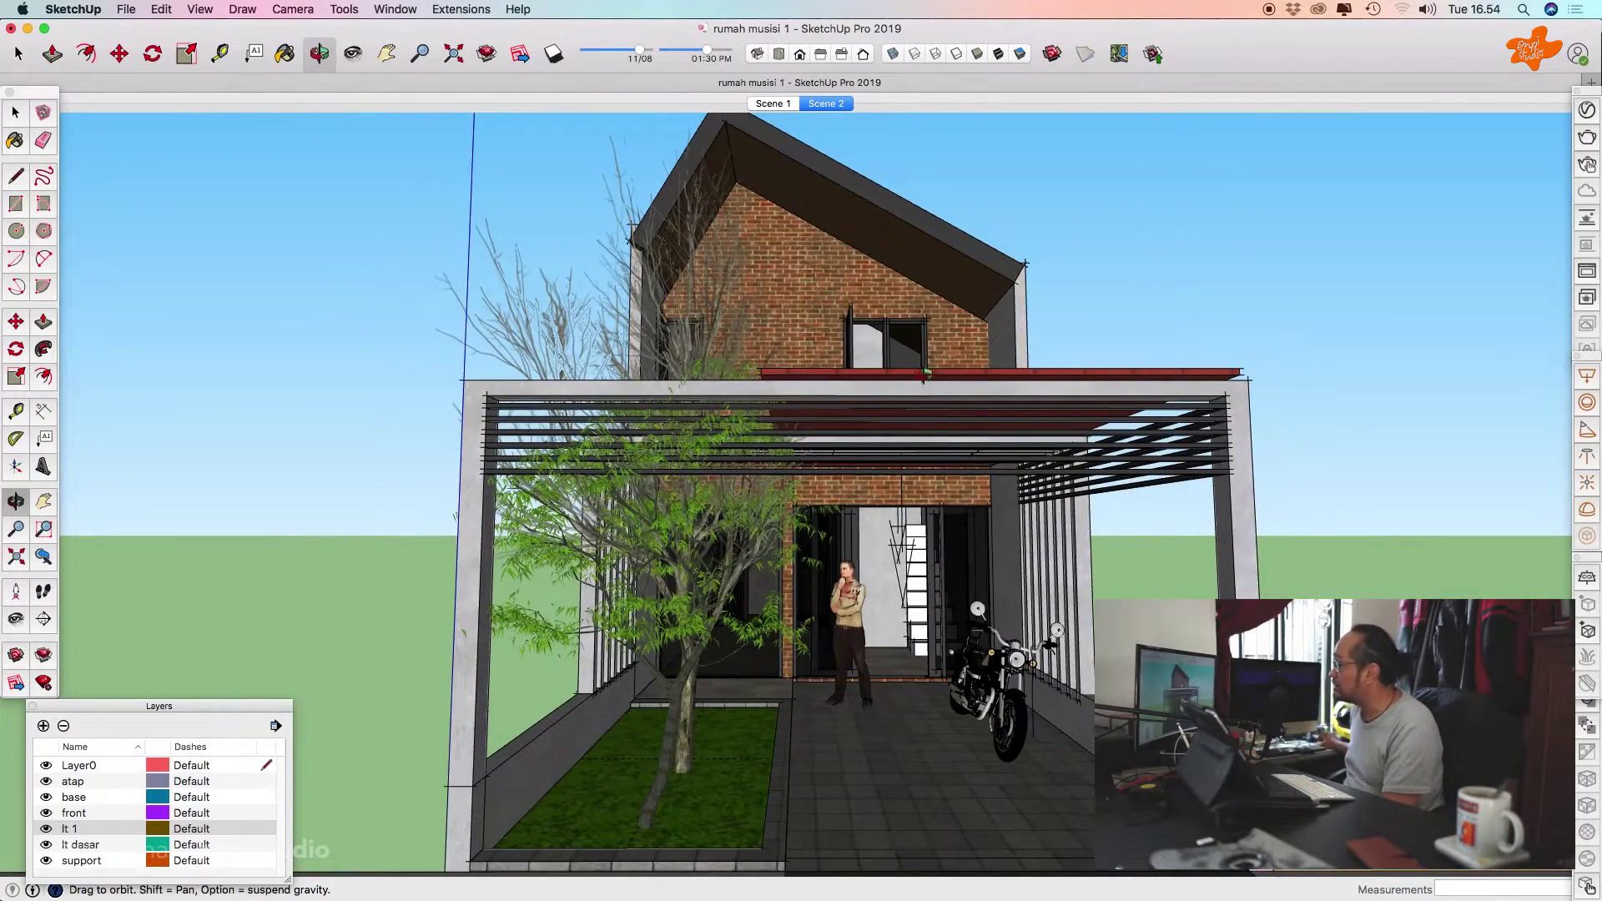
scroll(855, 596, up, 8)
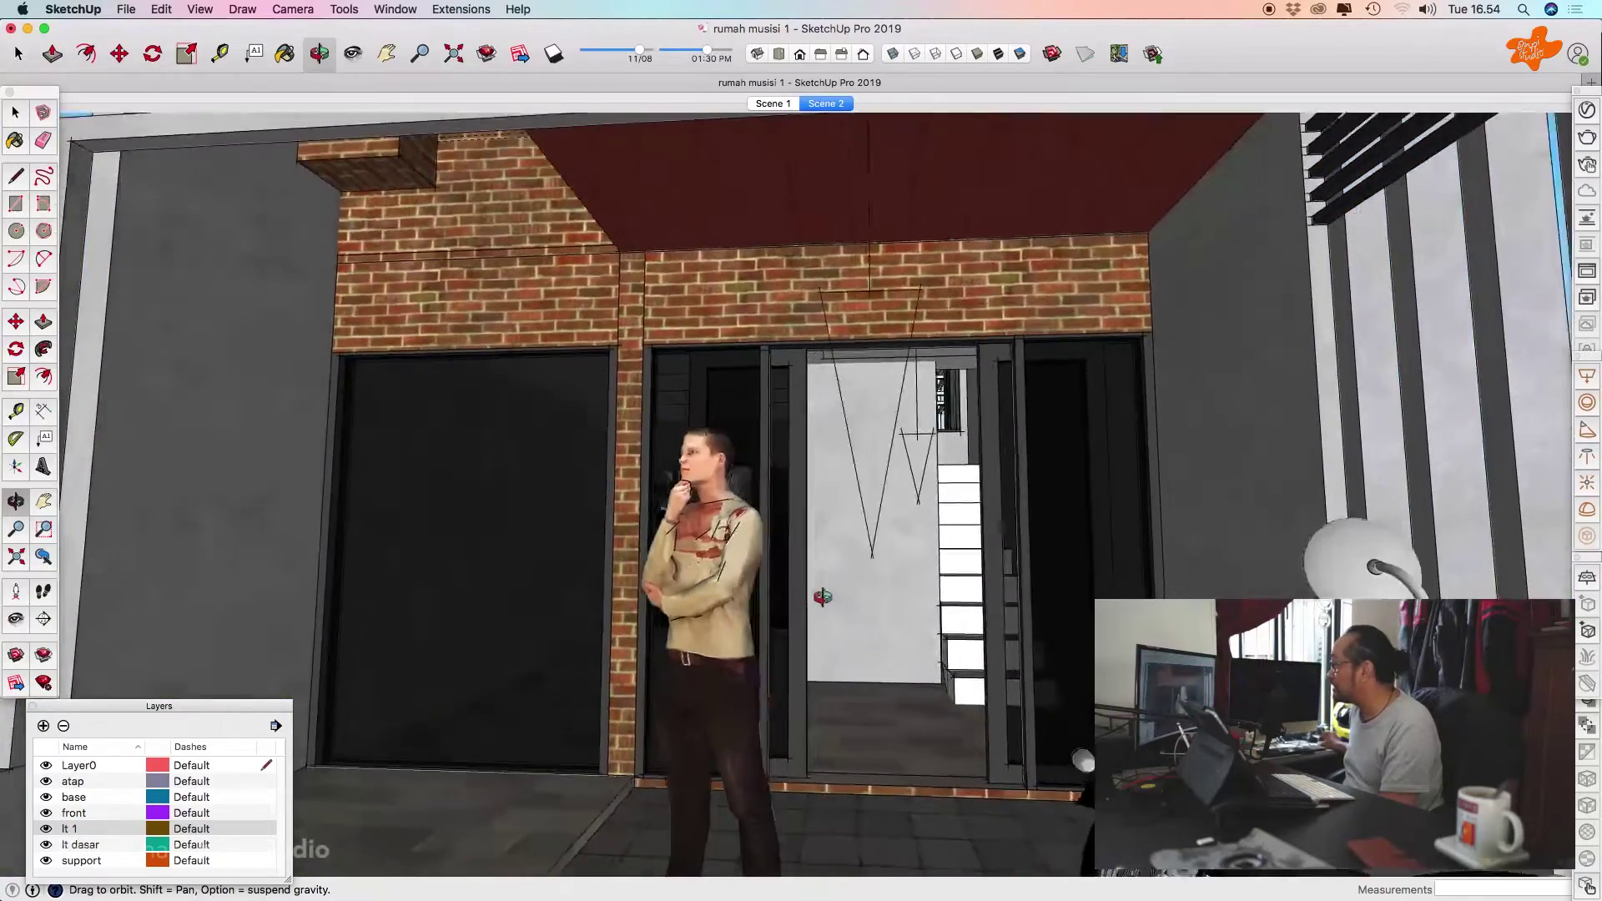
scroll(822, 597, down, 4)
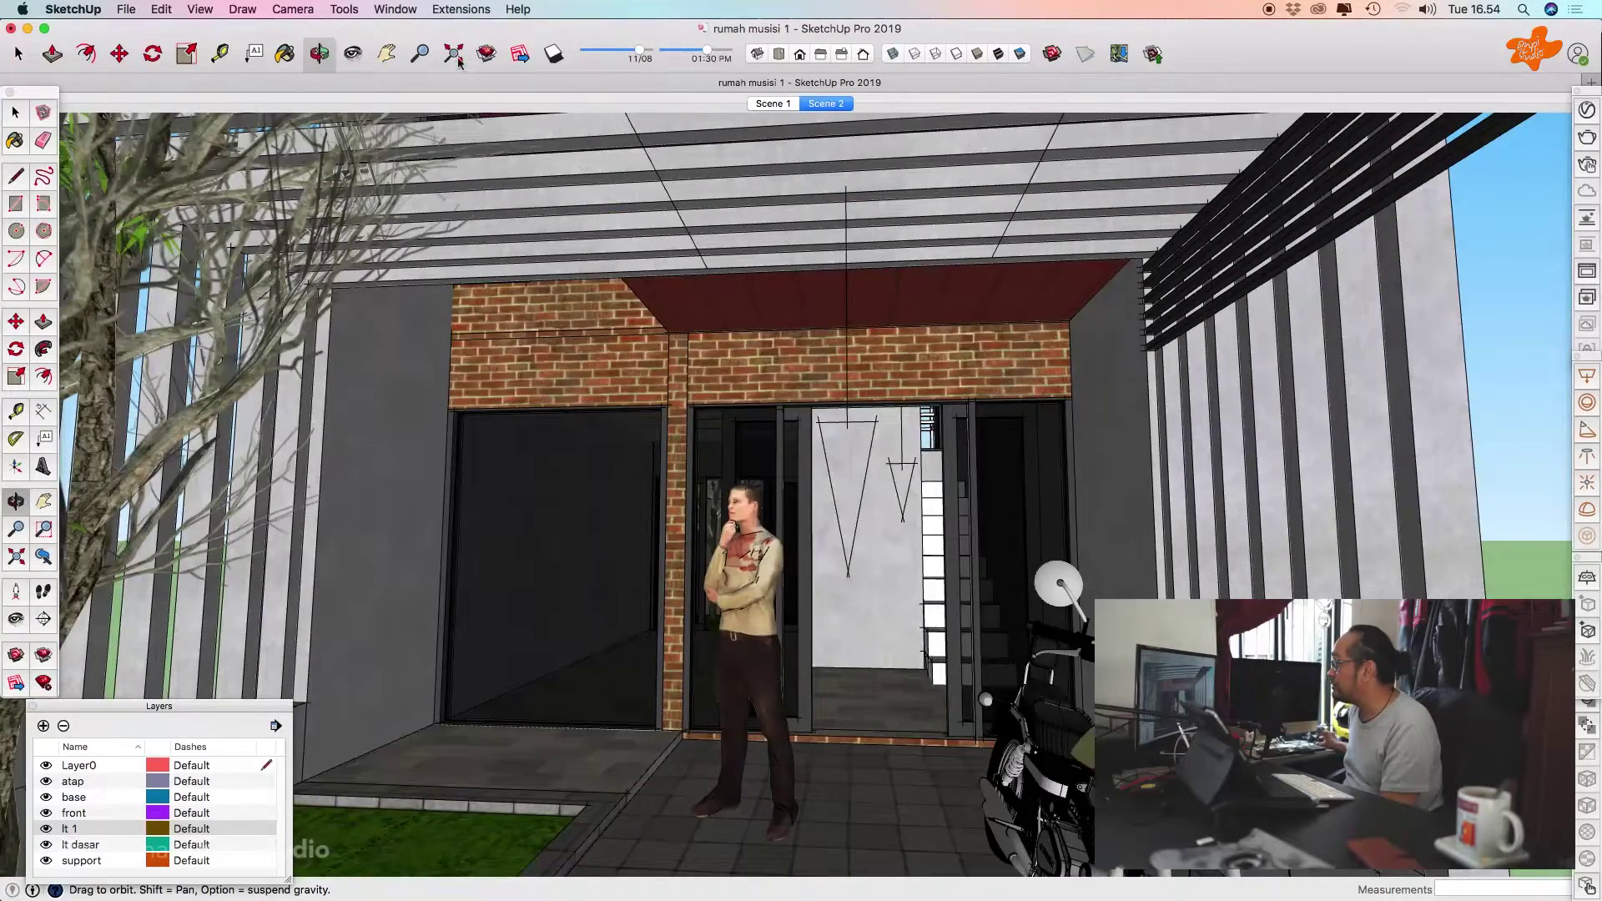
Look around at eye level from the front garden and carport through the entrance into the ground-floor room facing the back garden.
click(352, 54)
drag(839, 368, 822, 415)
scroll(722, 408, down, 5)
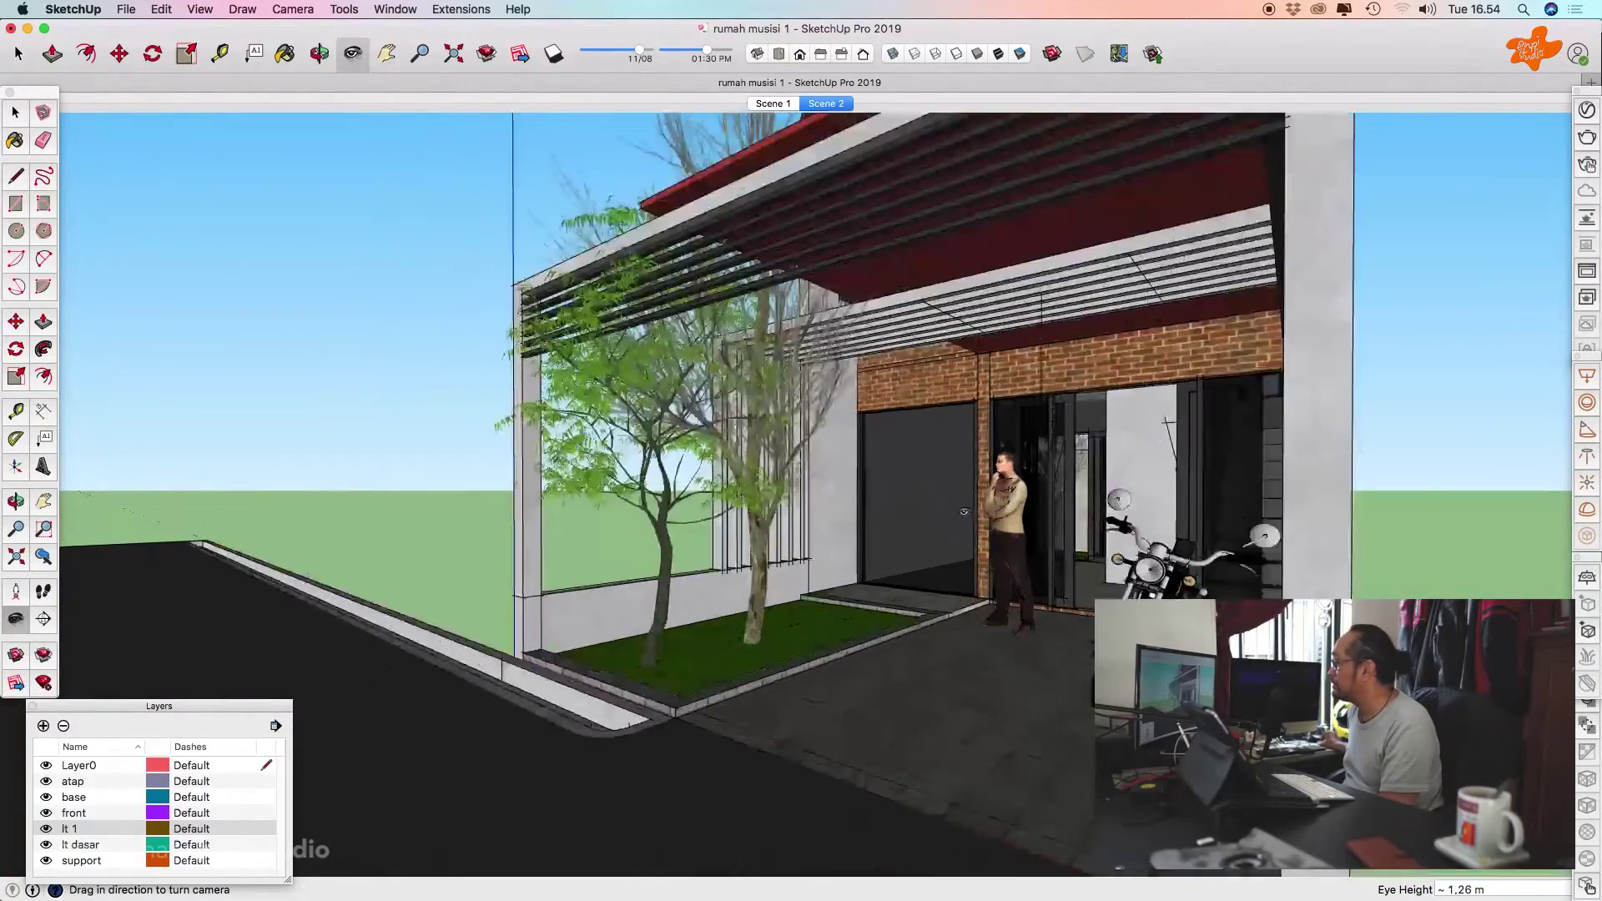
scroll(964, 512, up, 10)
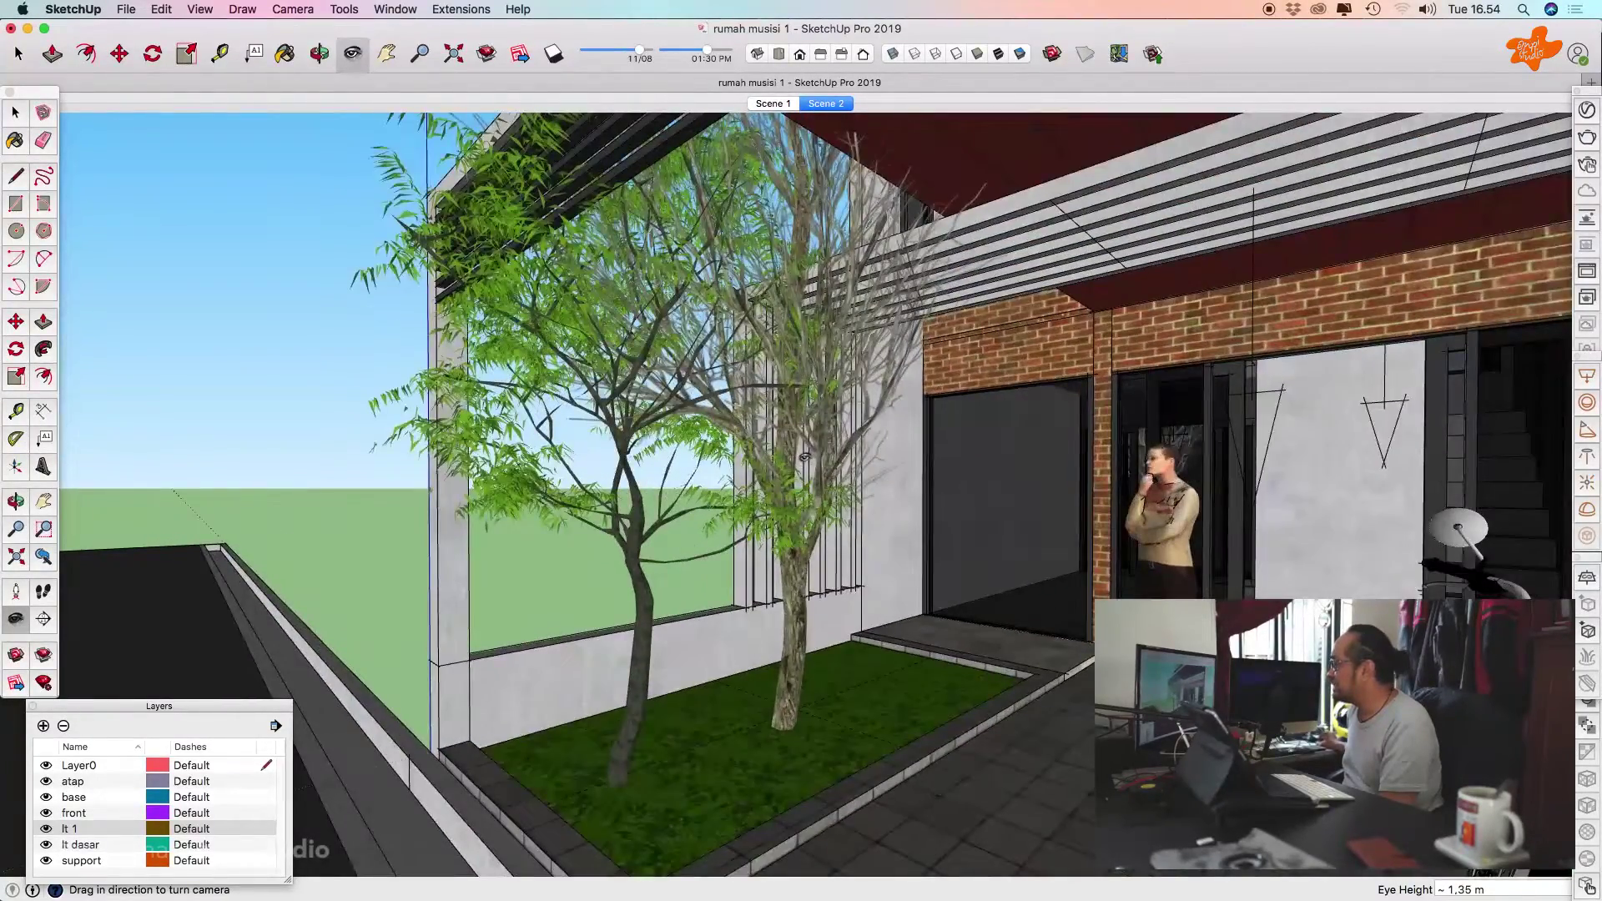
scroll(801, 475, up, 3)
scroll(1265, 517, up, 10)
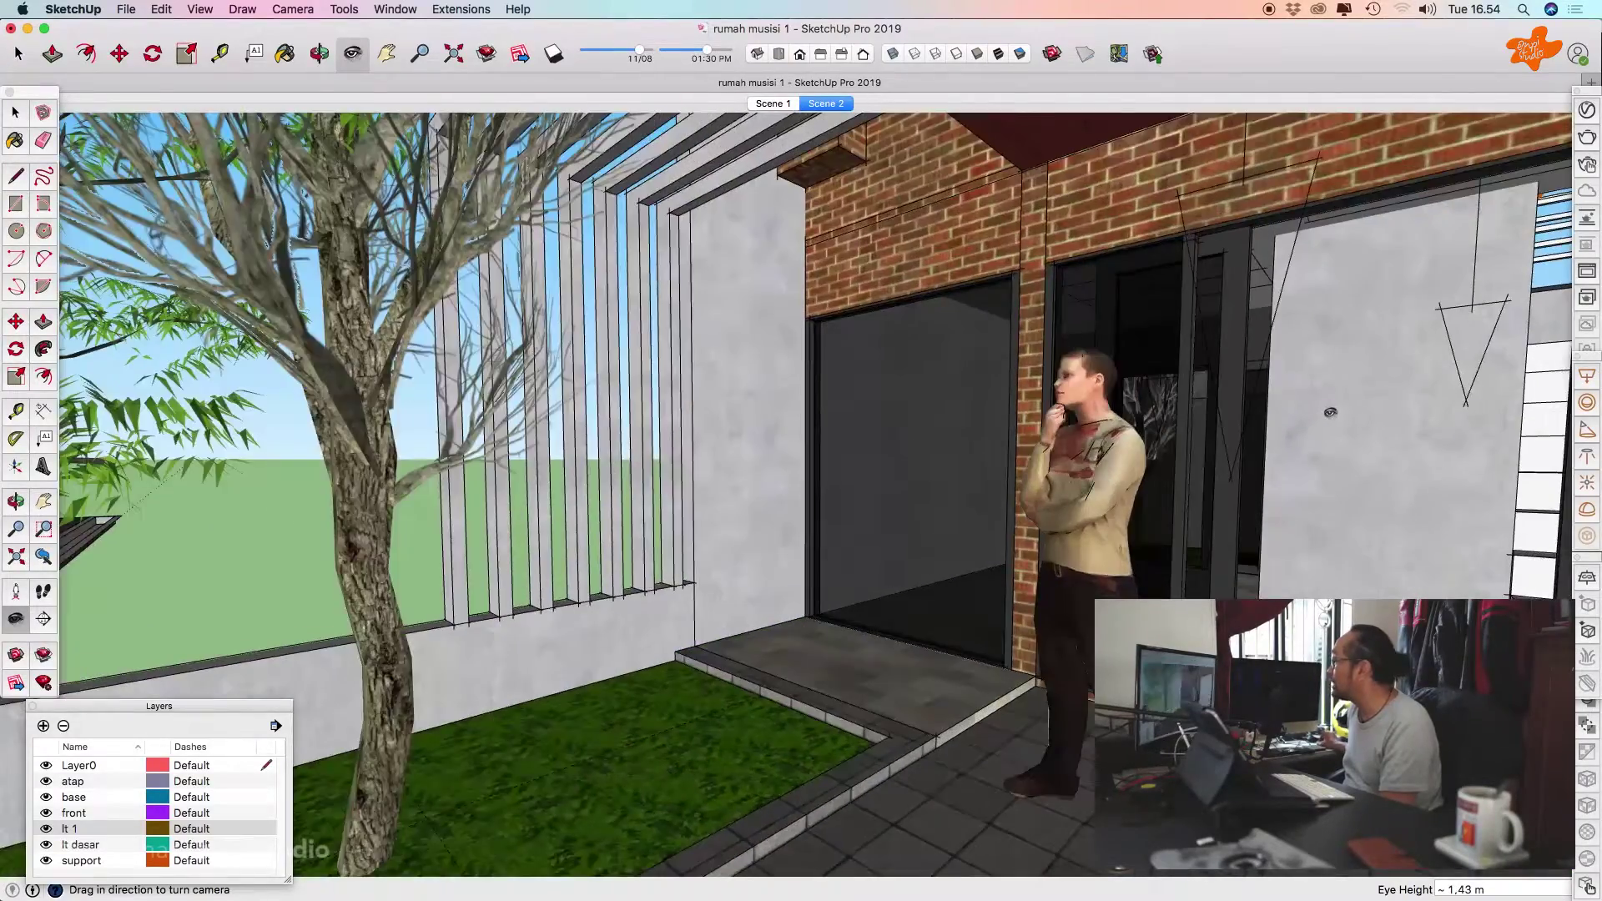
scroll(1131, 452, up, 4)
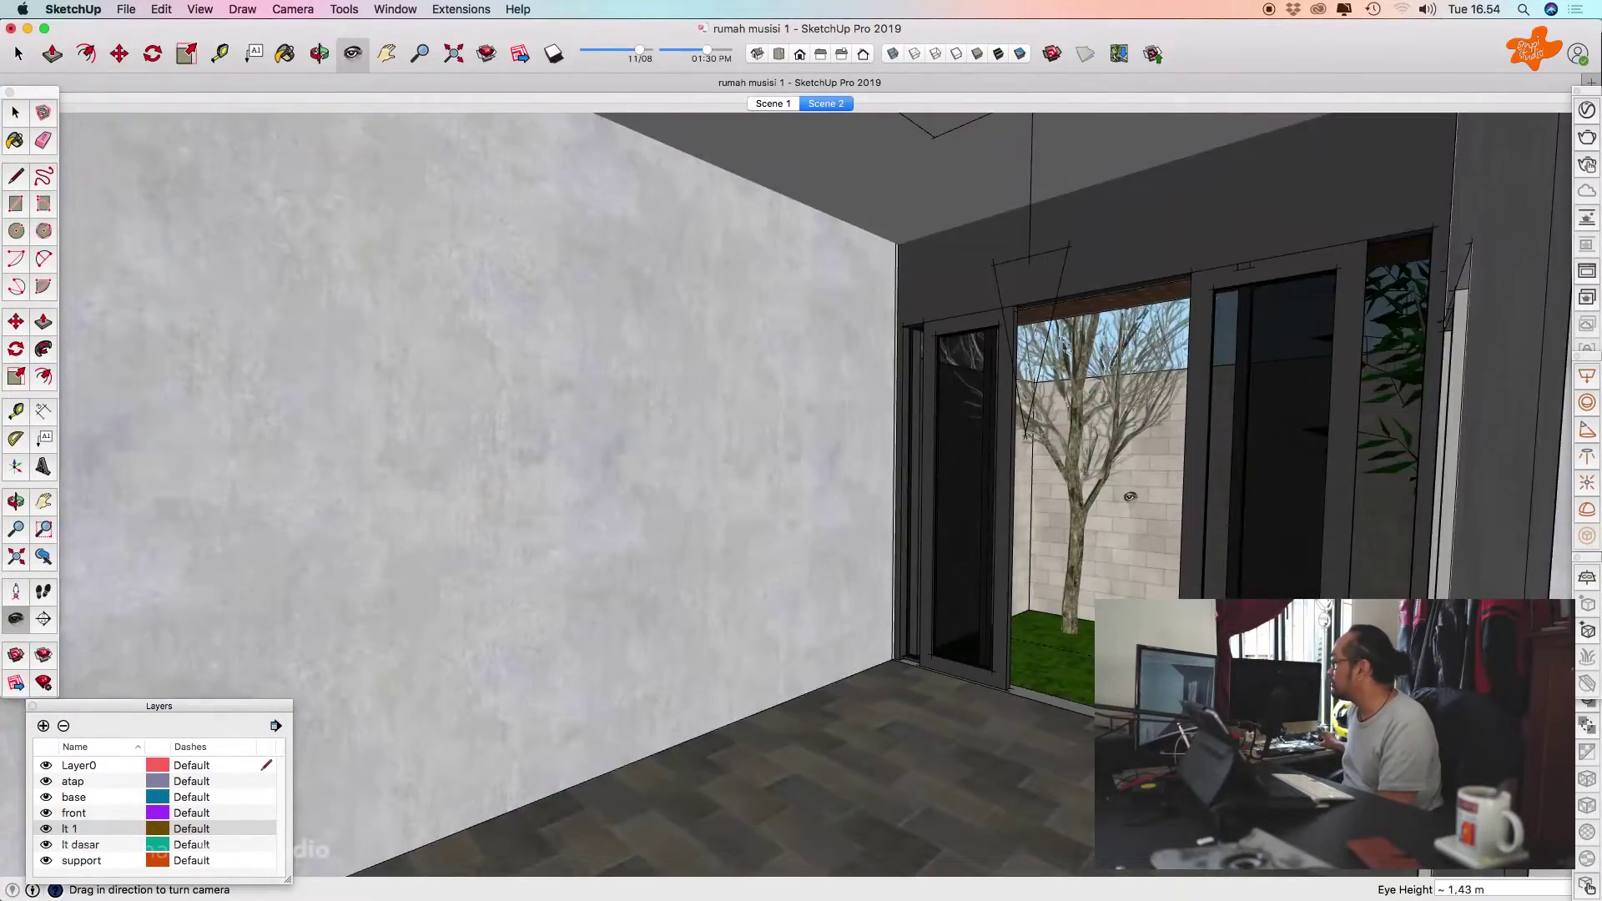